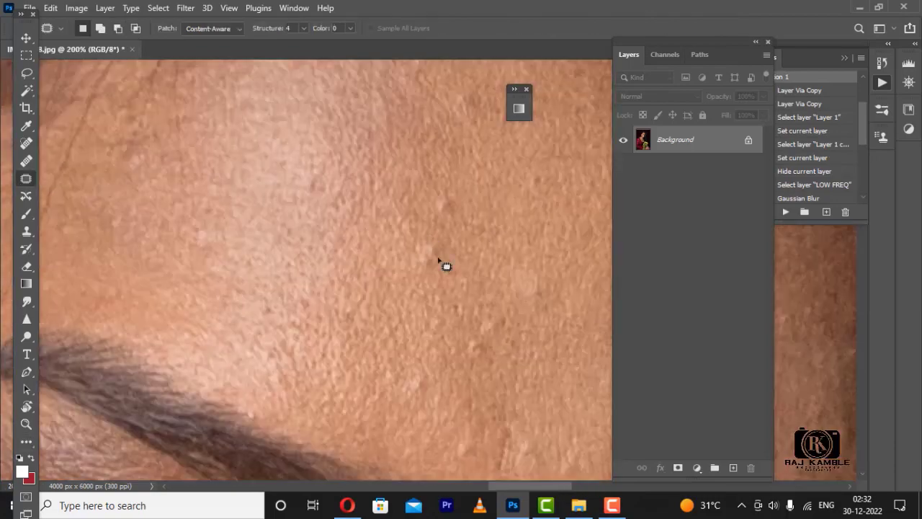
Heal the fine line on the cheek and the spot above the smile fold with a small sampled Healing Brush
click(26, 160)
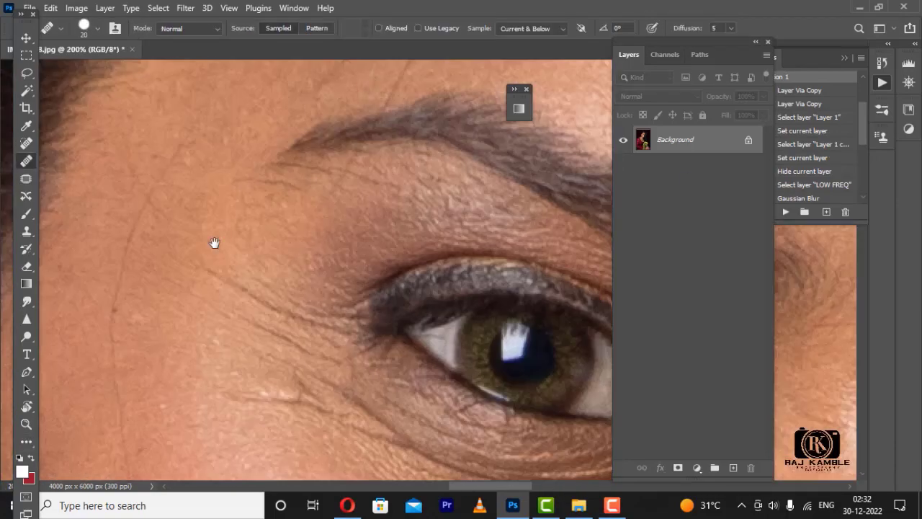
scroll(173, 180, down, 10)
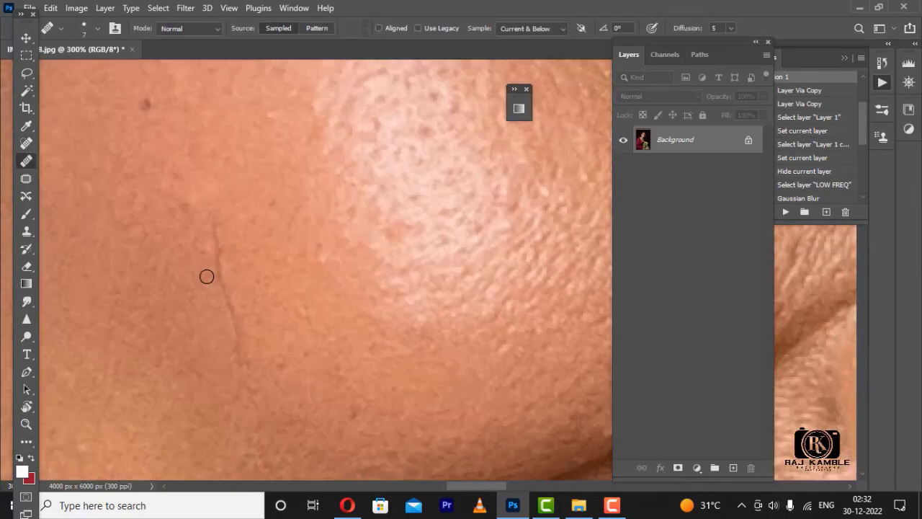
drag(207, 277, 220, 276)
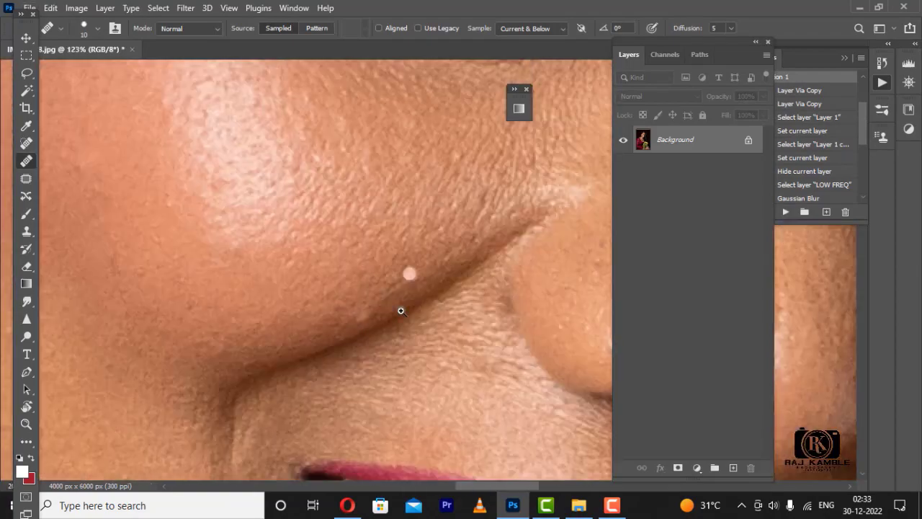
click(410, 269)
scroll(351, 322, down, 12)
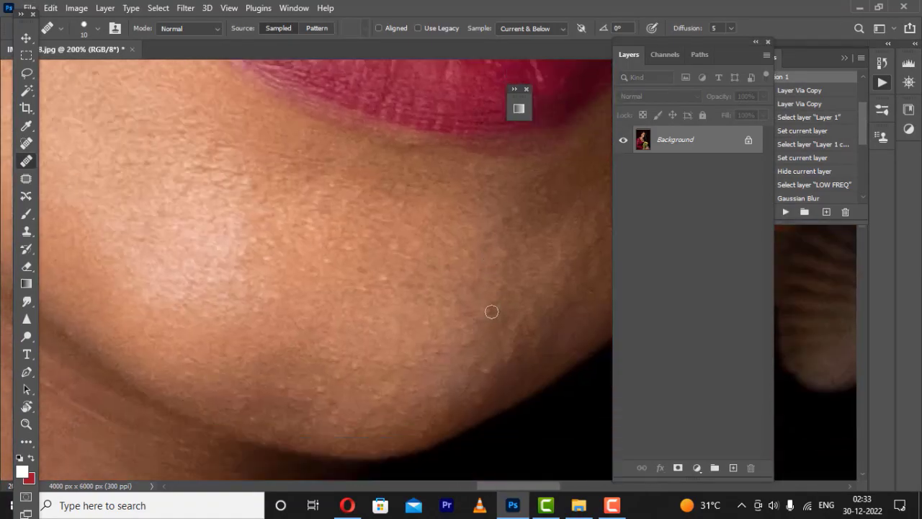
Remove the stray hair strand crossing the forehead above the eyebrow with the Healing Brush at size 10
scroll(343, 333, down, 3)
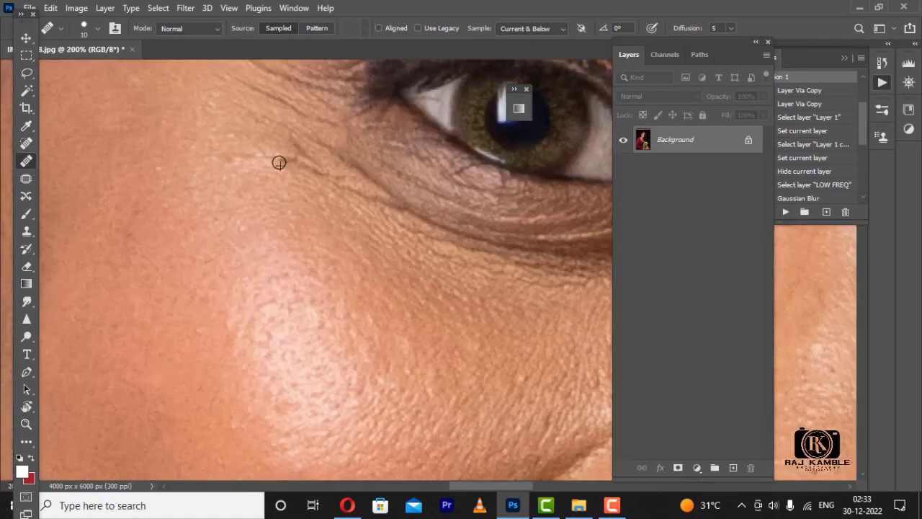
scroll(274, 147, up, 8)
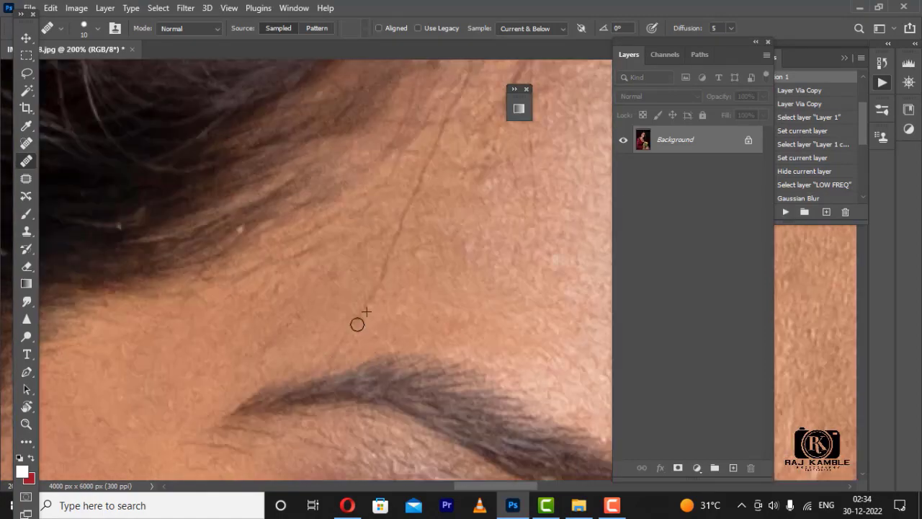
drag(363, 311, 408, 209)
Smooth the fine wrinkles at the outer corner of and below the eye, using the Healing Brush at size 9
scroll(329, 377, right, 5)
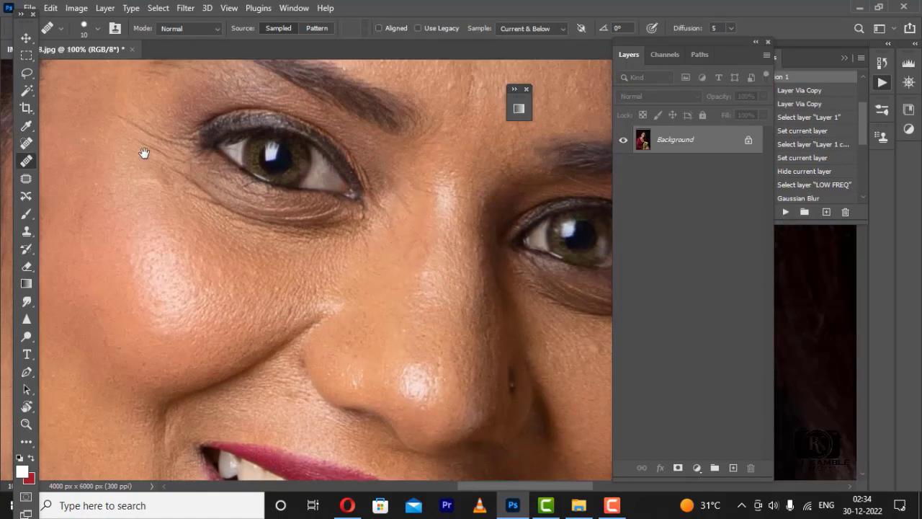
scroll(140, 158, up, 2)
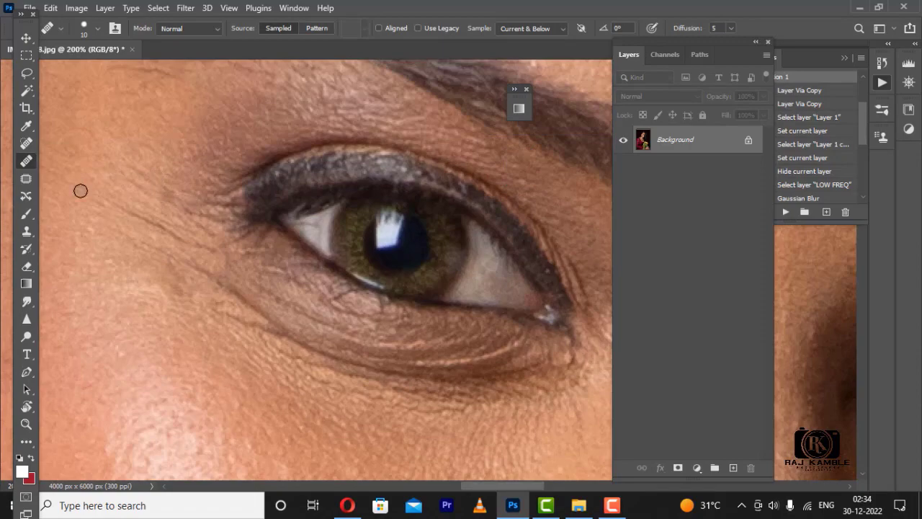
mouse_move(112, 213)
mouse_down()
mouse_move(203, 256)
mouse_move(169, 173)
mouse_up()
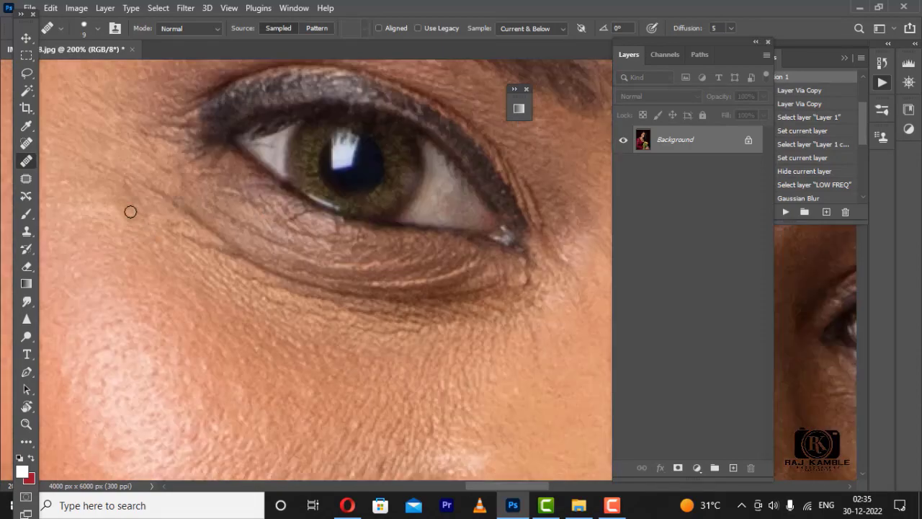
drag(180, 236, 224, 249)
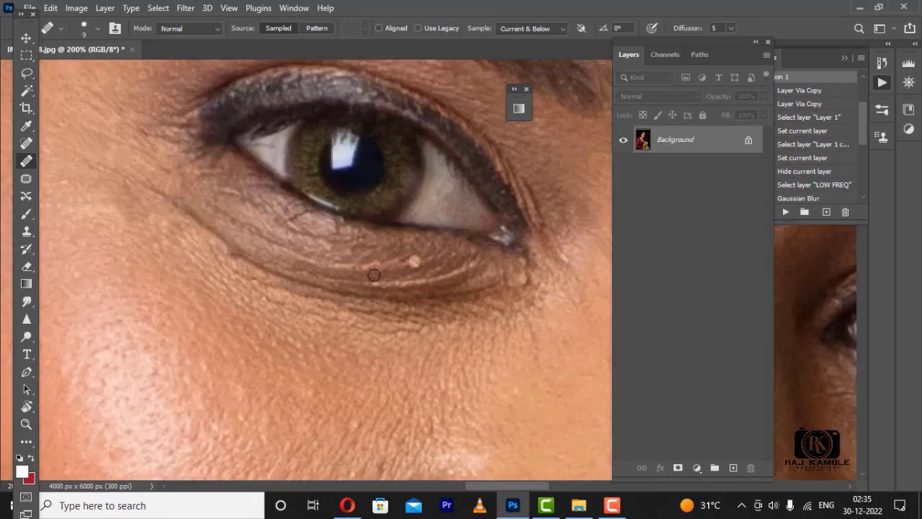
drag(576, 343, 344, 288)
drag(457, 315, 281, 245)
Heal the crease and blemishes on the forehead between the eyebrows using the Healing Brush at size 10 and nearby sampled skin
drag(454, 79, 316, 355)
drag(288, 209, 461, 342)
key(])
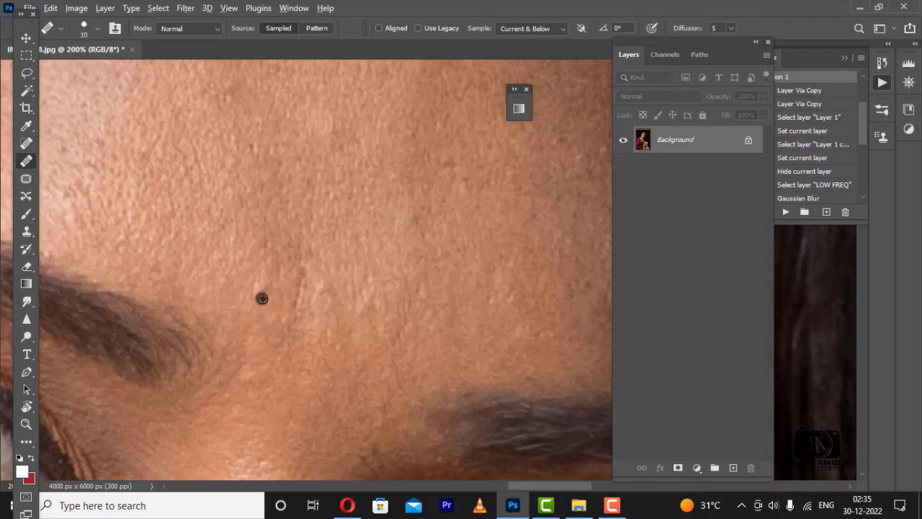
drag(321, 130, 327, 232)
alt+click(327, 212)
click(327, 232)
scroll(471, 350, down, 5)
scroll(471, 350, up, 5)
scroll(339, 224, down, 2)
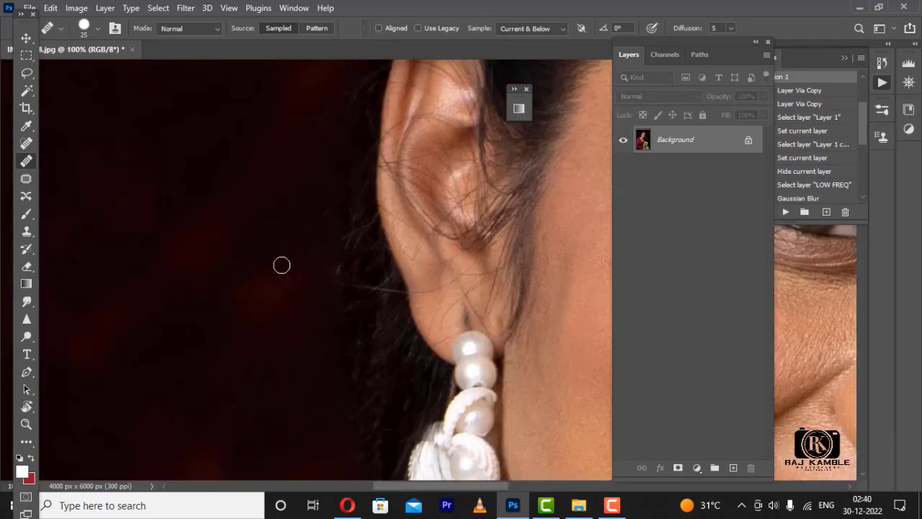
Remove the stray hairs across the lower ear and earlobe with the Spot Healing Brush in Lighten mode at size 8
scroll(280, 264, down, 5)
scroll(477, 269, up, 5)
scroll(206, 183, down, 2)
key(j)
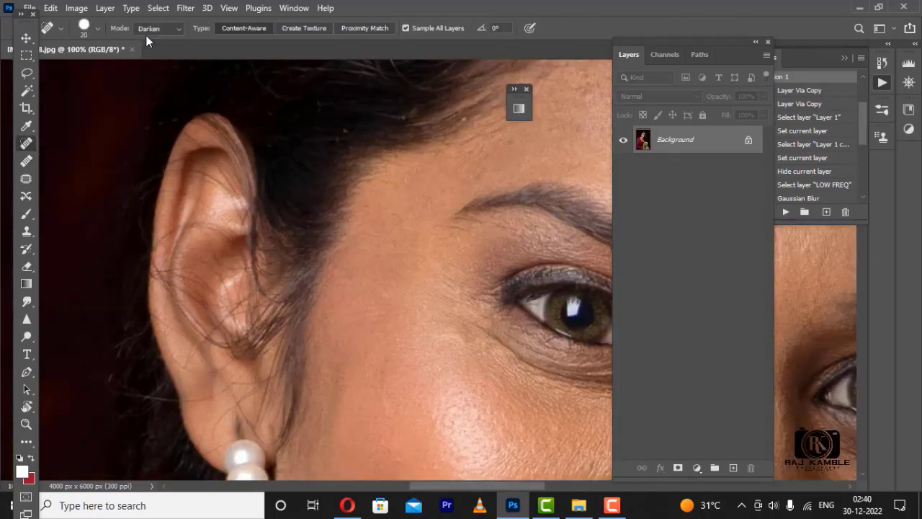
scroll(196, 200, up, 2)
scroll(245, 121, down, 1)
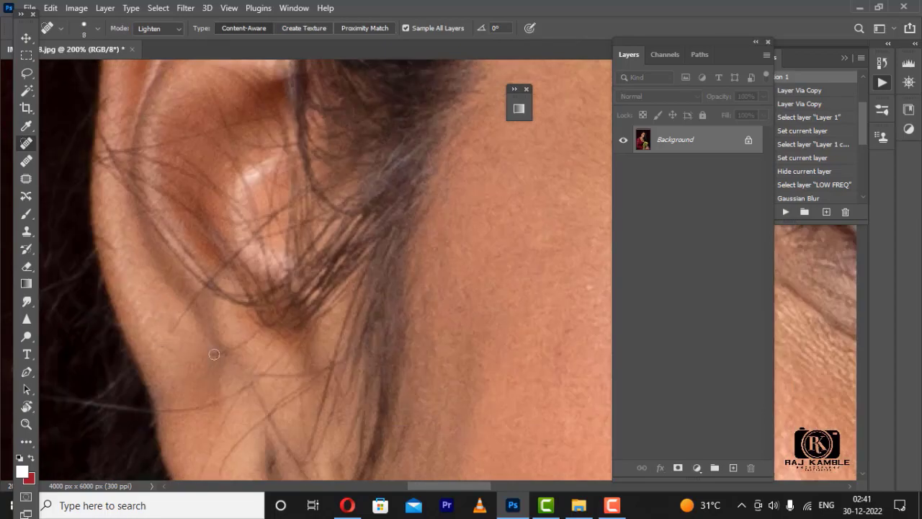
drag(214, 353, 243, 346)
scroll(261, 331, down, 1)
drag(256, 308, 275, 310)
drag(158, 350, 222, 337)
mouse_move(226, 430)
mouse_down()
mouse_move(262, 357)
mouse_move(307, 320)
mouse_up()
key(bracketleft)
Clean up the remaining loose hairs over the inner ear and beside the sideburn with the Lighten-mode Spot Healing Brush
scroll(282, 333, up, 3)
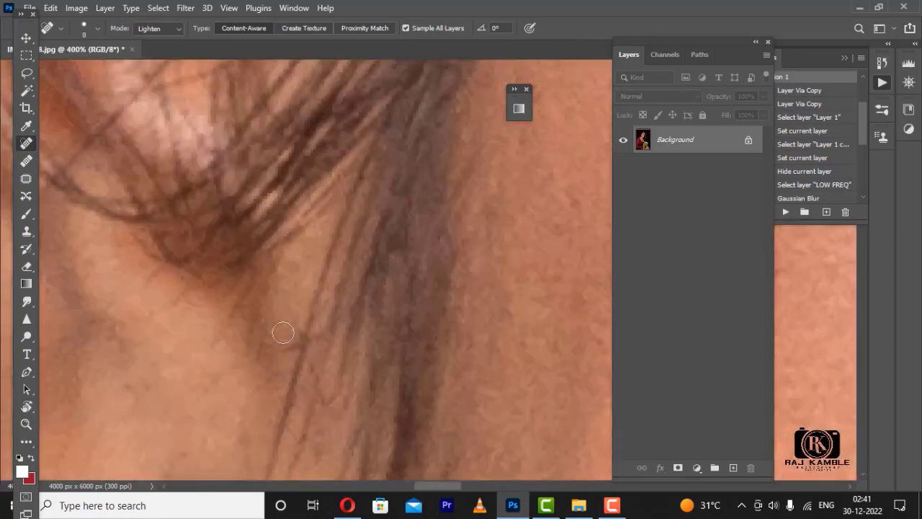
scroll(278, 209, up, 1)
click(314, 142)
mouse_move(149, 138)
mouse_down()
mouse_move(165, 214)
mouse_move(248, 252)
mouse_up()
scroll(158, 262, down, 2)
drag(276, 286, 394, 170)
key(bracketright)
key(bracketright)
alt+click(303, 267)
scroll(288, 238, up, 3)
drag(229, 171, 222, 180)
alt+click(339, 327)
scroll(338, 326, down, 3)
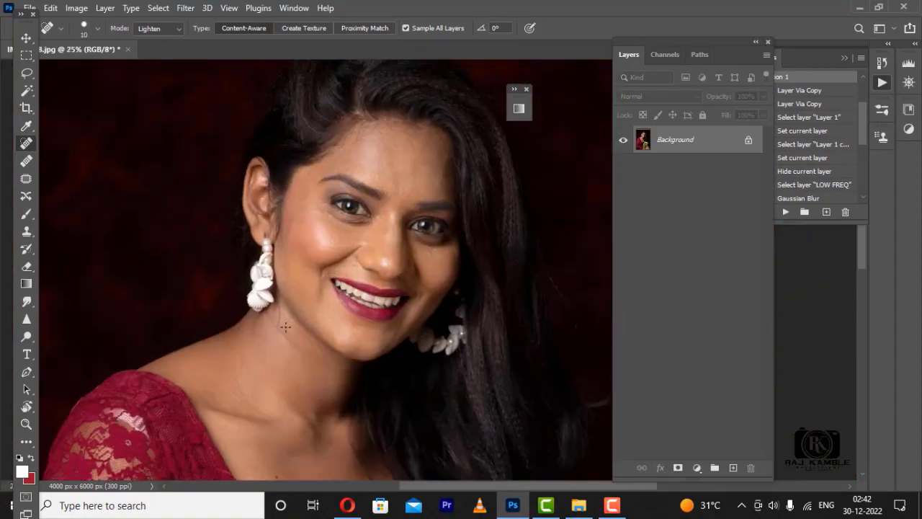
Heal uneven skin on the cheek beside the mouth and above the upper lip with the Healing Brush at size 20
scroll(377, 211, up, 5)
key(j)
scroll(558, 283, down, 3)
scroll(414, 325, up, 3)
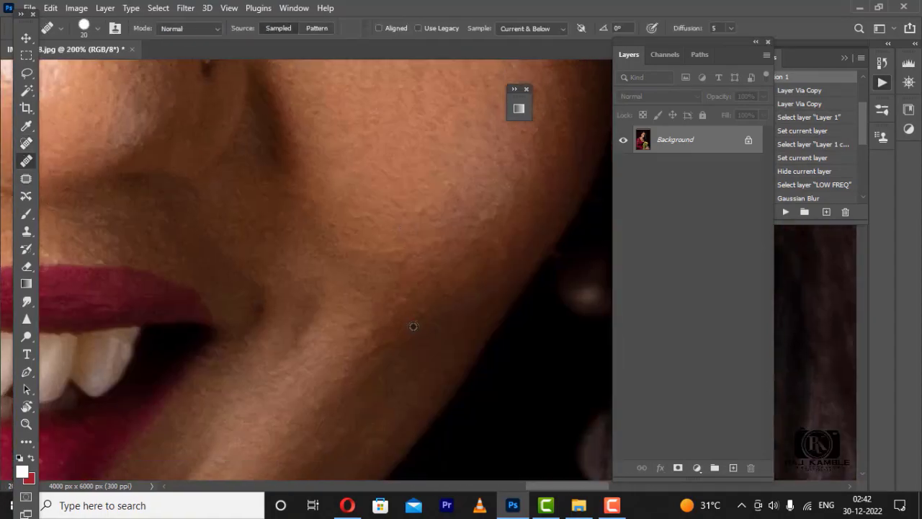
scroll(413, 325, down, 3)
scroll(407, 292, up, 3)
click(404, 299)
alt+click(427, 258)
scroll(413, 202, down, 3)
scroll(281, 248, up, 3)
alt+click(288, 350)
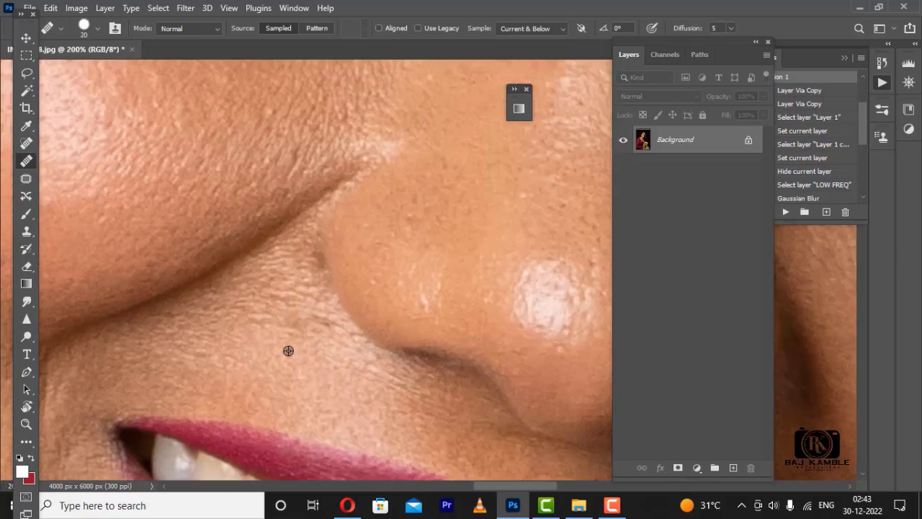
click(326, 323)
Examine the forehead, eyes, nose and whole portrait for remaining blemishes
mouse_move(468, 94)
mouse_down()
mouse_move(405, 459)
mouse_move(384, 348)
mouse_up()
key(bracketleft)
key(bracketleft)
scroll(471, 296, down, 4)
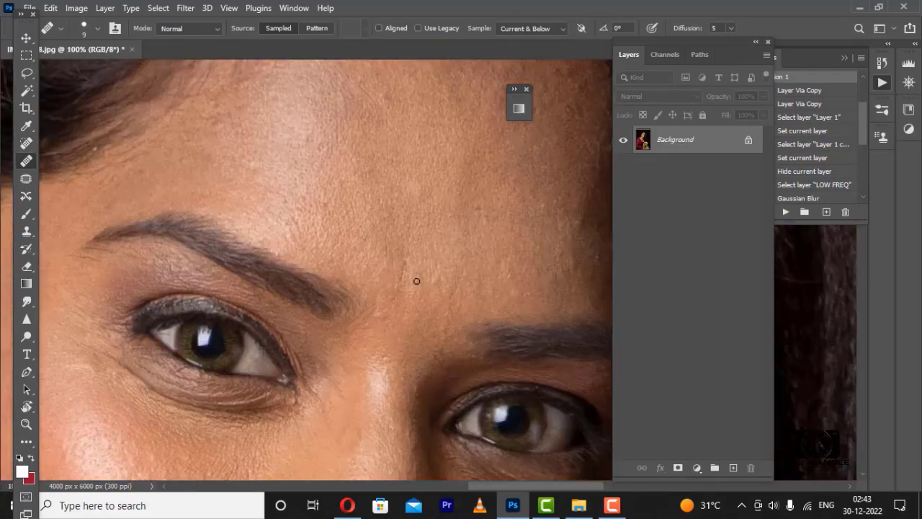
scroll(340, 300, up, 3)
key(bracketright)
key(bracketright)
key(bracketright)
key(bracketright)
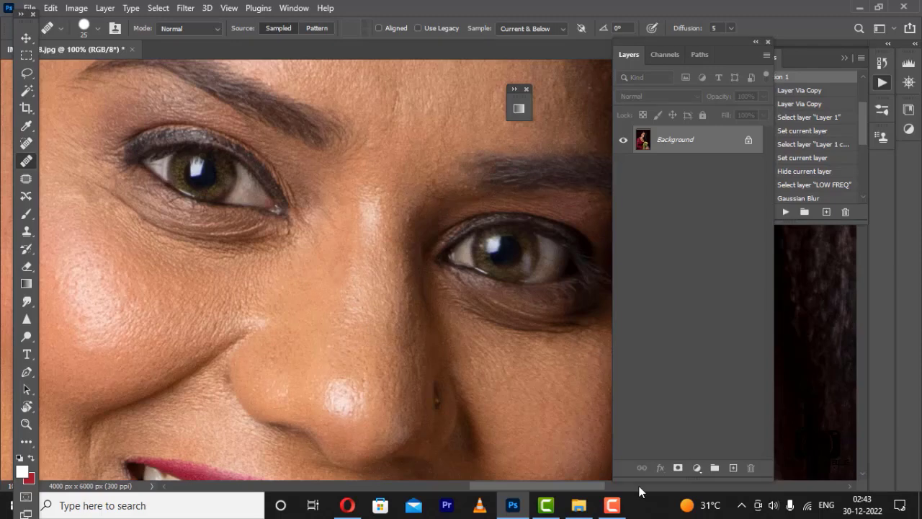
click(22, 61)
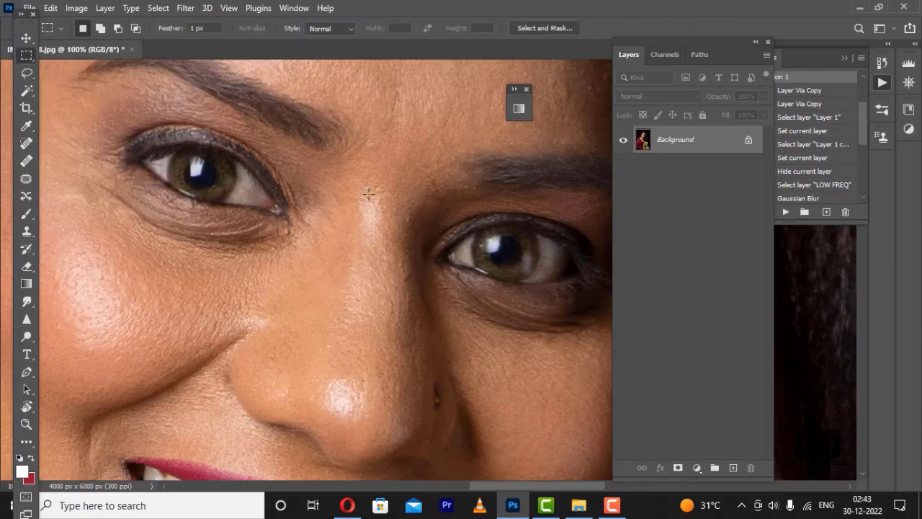
key(j)
scroll(394, 198, down, 3)
scroll(401, 162, up, 4)
key(bracketleft)
key(bracketleft)
scroll(366, 288, down, 6)
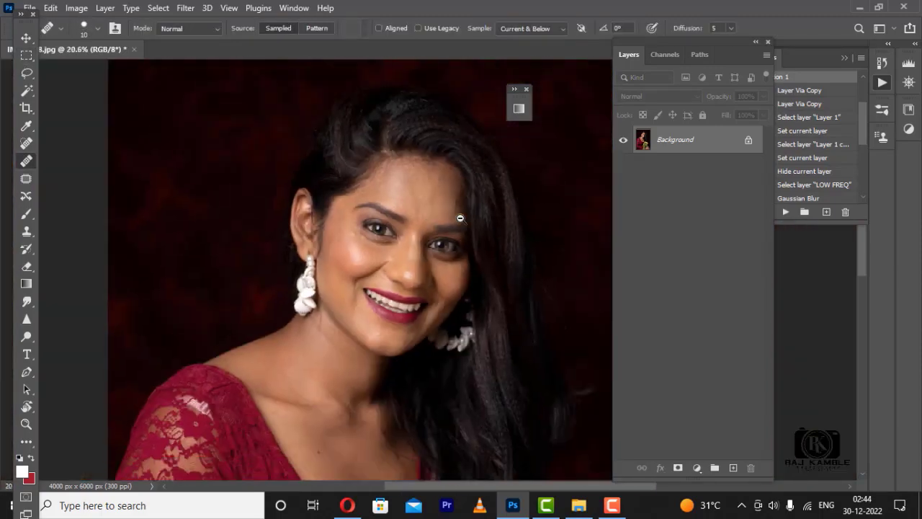
Remove the stray hair strand on the neck below the earring, using the Healing Brush at size 25 with sampled neck skin
scroll(346, 302, up, 5)
key(bracketright)
key(bracketright)
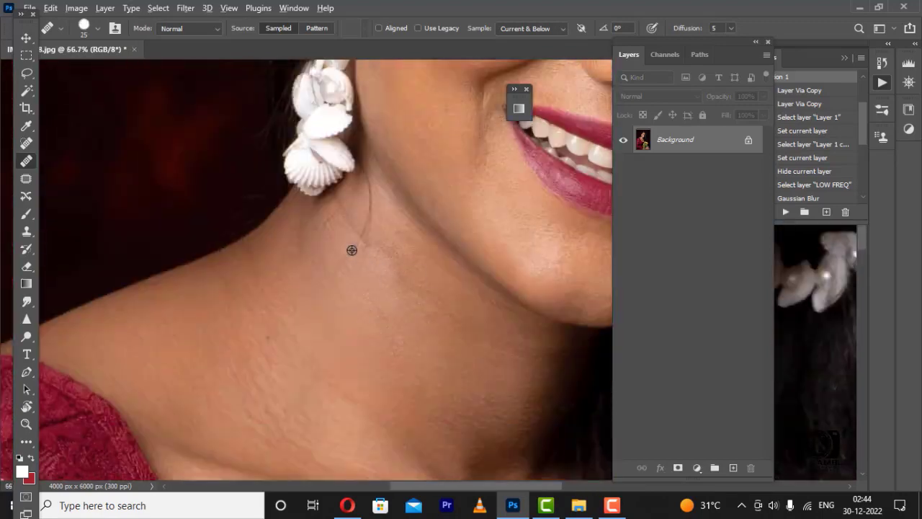
alt+click(397, 224)
drag(368, 188, 355, 235)
scroll(463, 367, down, 5)
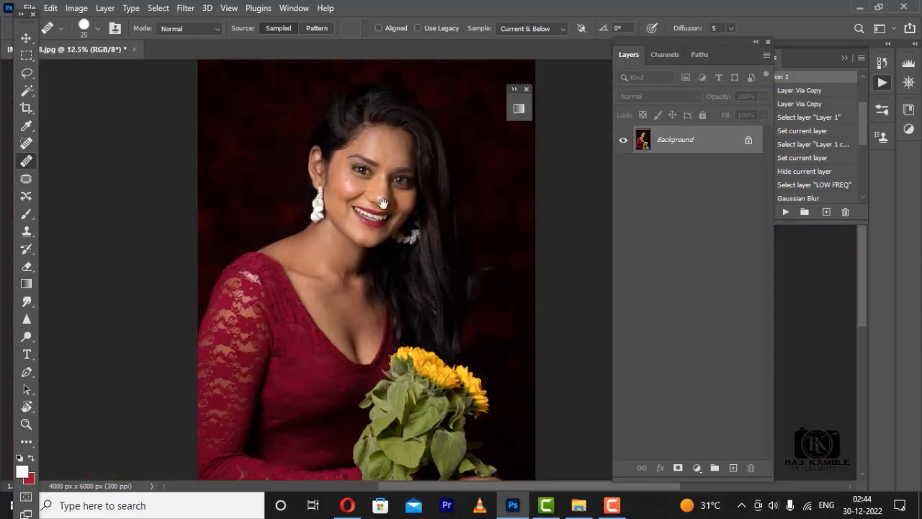
Open the portrait in the Camera Raw filter and set Blacks to -4 and Temperature to -7
click(185, 8)
click(230, 104)
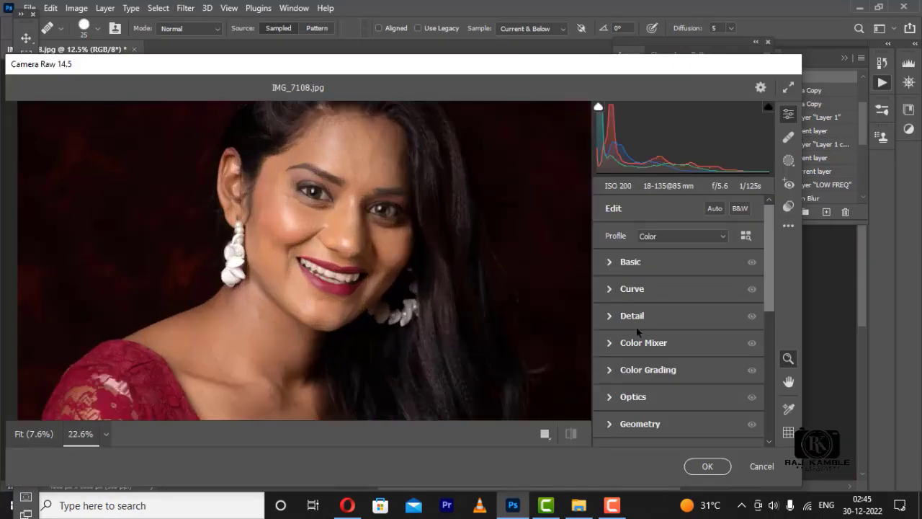
click(630, 261)
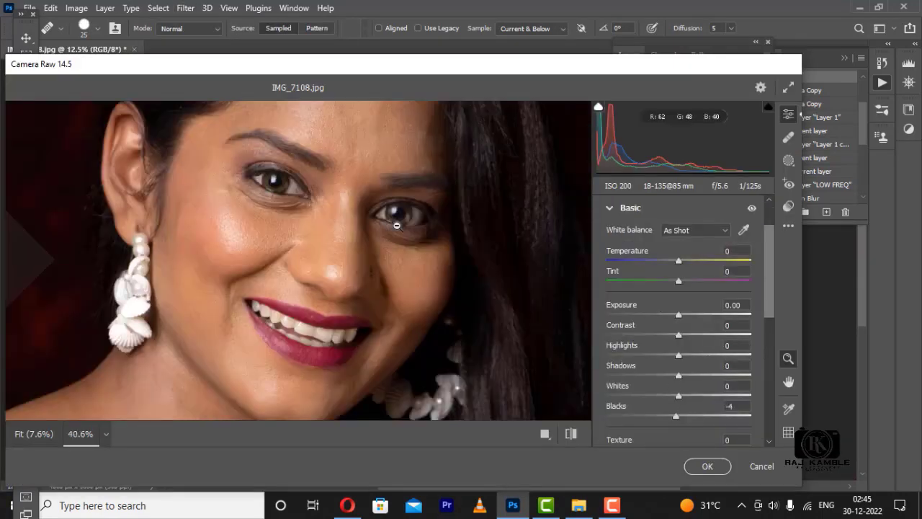
drag(678, 262, 674, 264)
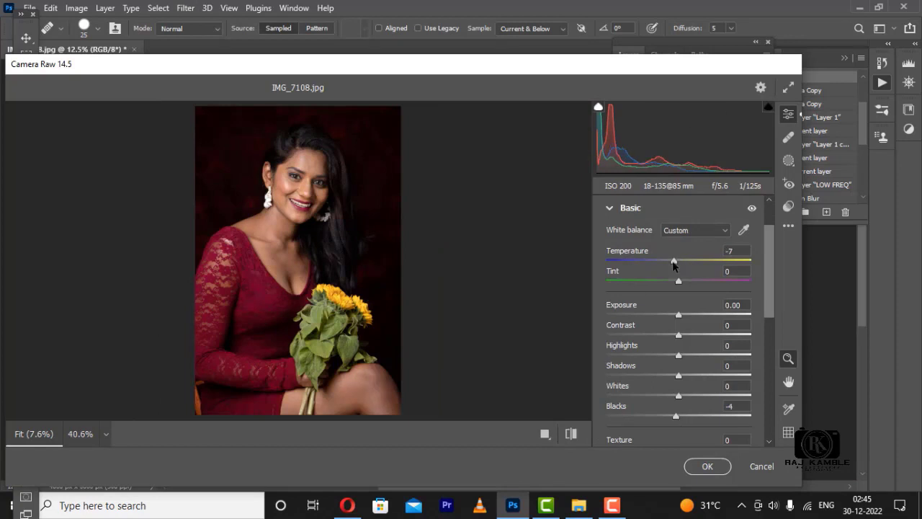
Calibrate the primaries with Red hue +16, Green hue +50 and Blue saturation +23
scroll(283, 188, up, 2)
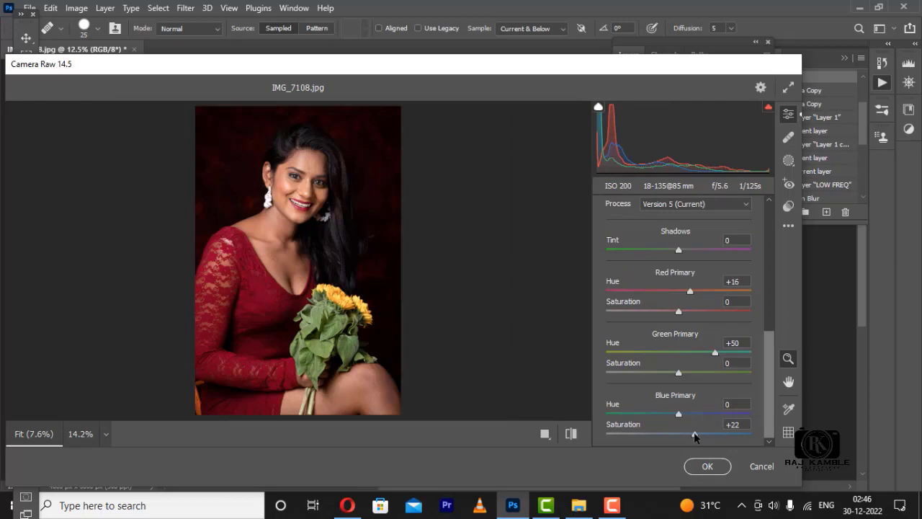
mouse_move(697, 437)
mouse_down()
mouse_move(716, 435)
mouse_move(695, 436)
mouse_up()
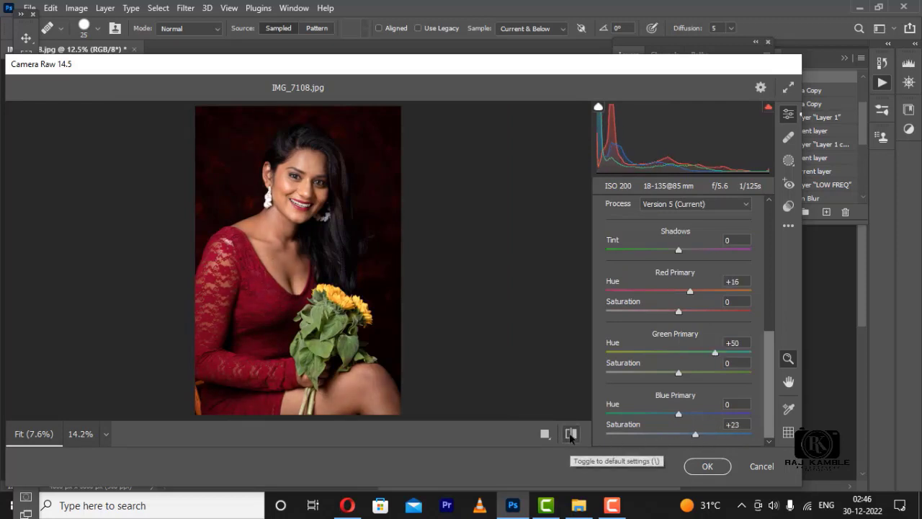
In the Color Mixer's HSL luminance settings, lower Yellows to -6 and Greens to -15
scroll(652, 304, up, 3)
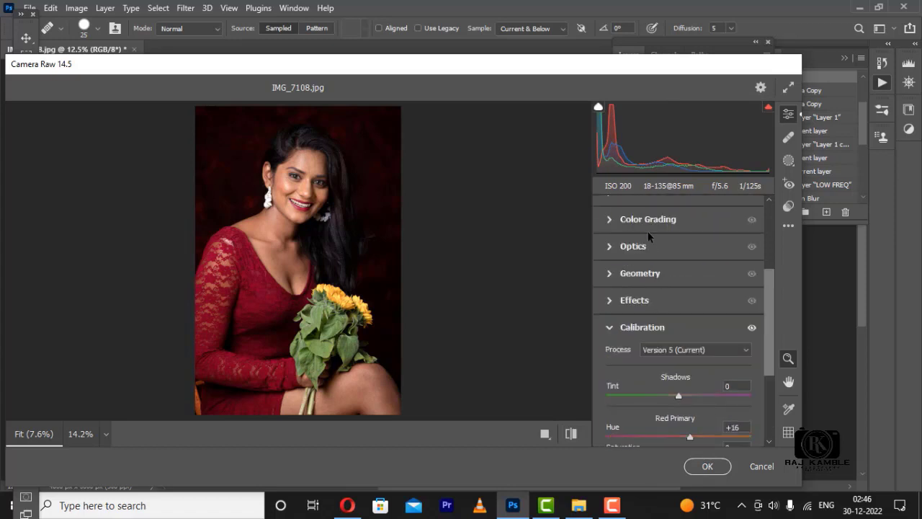
scroll(649, 245, up, 3)
click(627, 271)
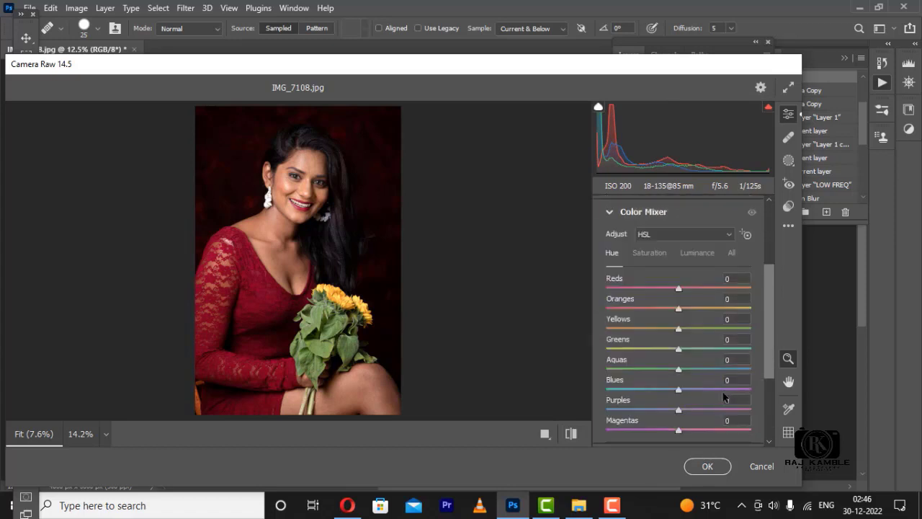
key(ctrl+alt+shift+s)
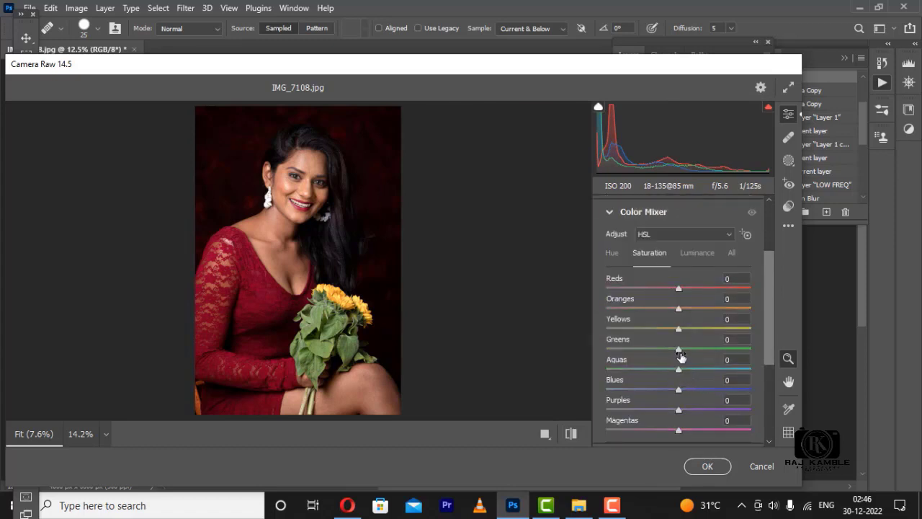
click(696, 249)
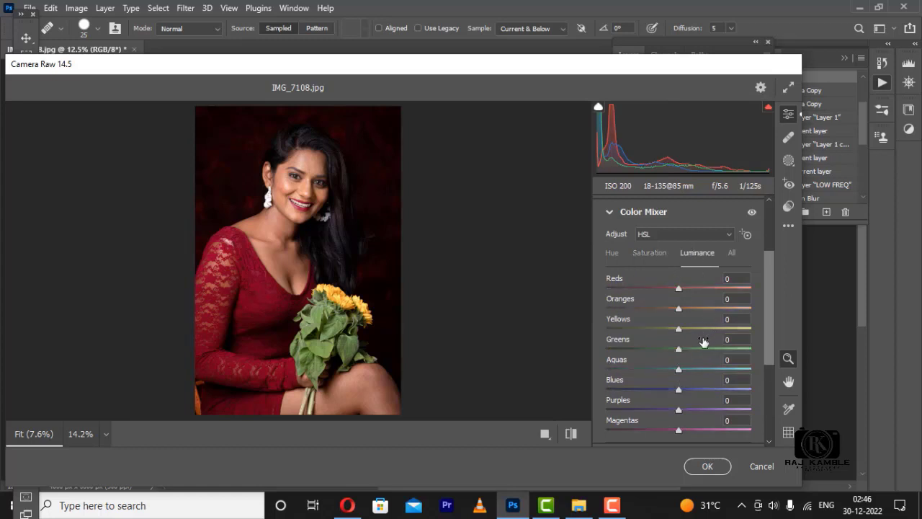
drag(677, 349, 656, 349)
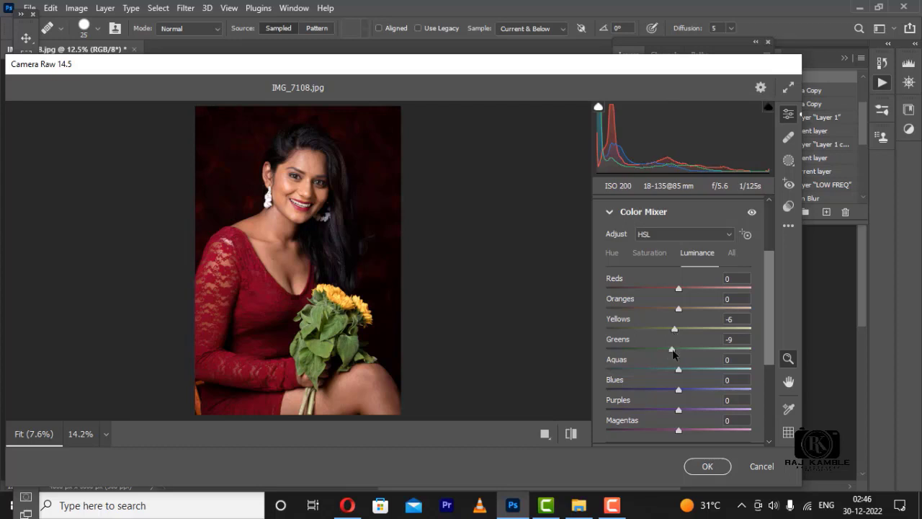
Set the luminance of Reds to -17 and Oranges to +8, and apply the Camera Raw filter
scroll(675, 361, up, 2)
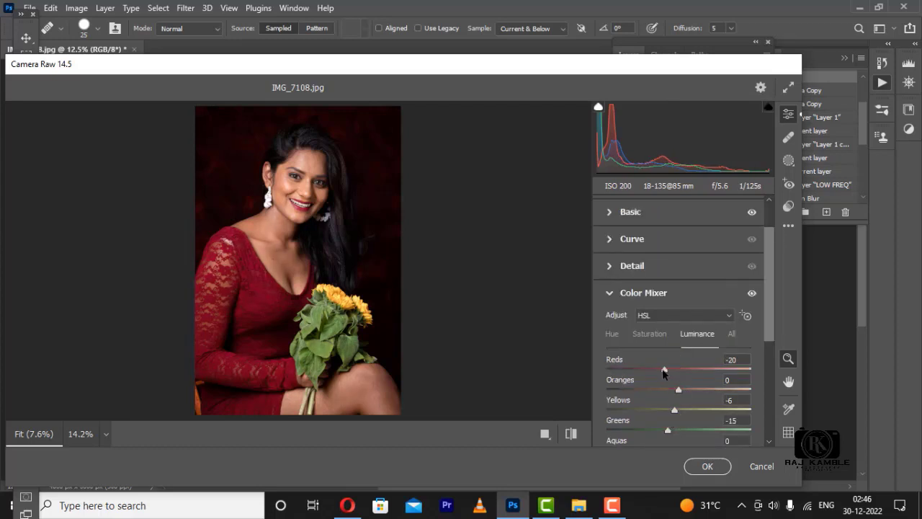
drag(670, 372, 660, 375)
scroll(312, 176, up, 3)
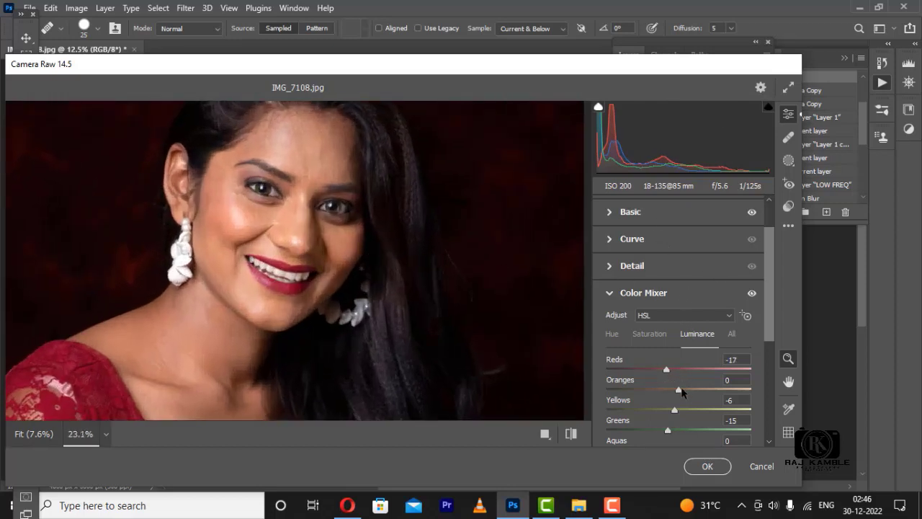
click(404, 279)
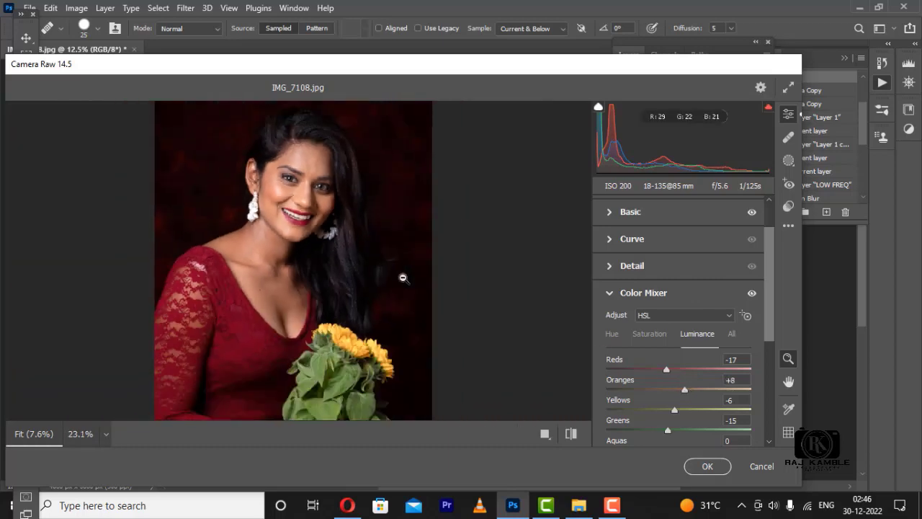
click(704, 468)
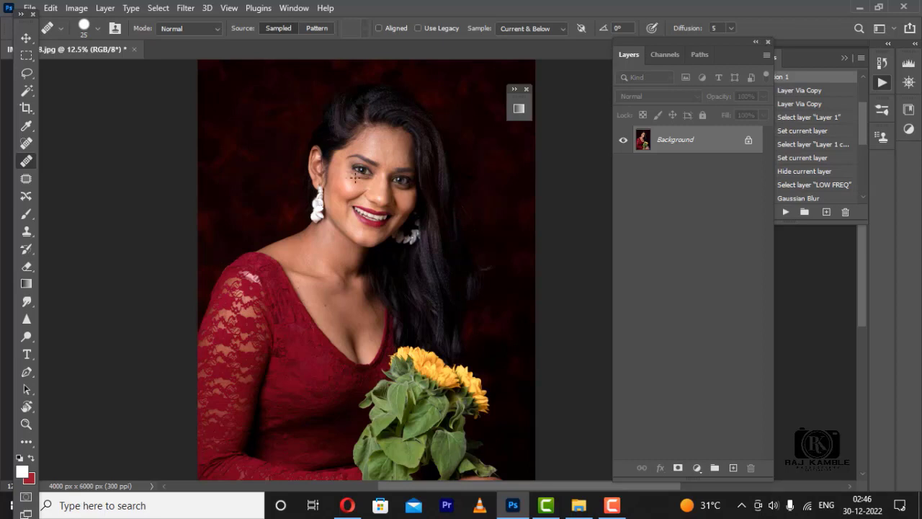
Duplicate the Background layer and open the copy in the Liquify filter
key(ctrl+j)
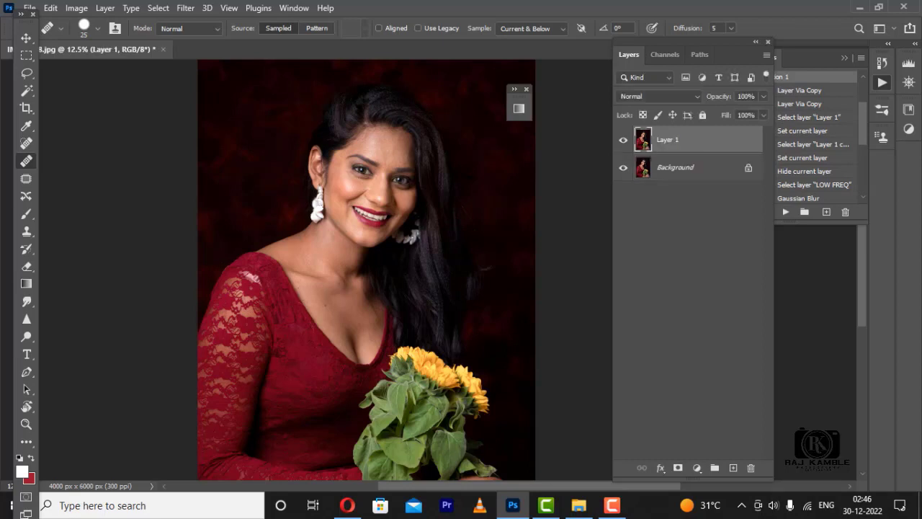
click(185, 9)
click(213, 137)
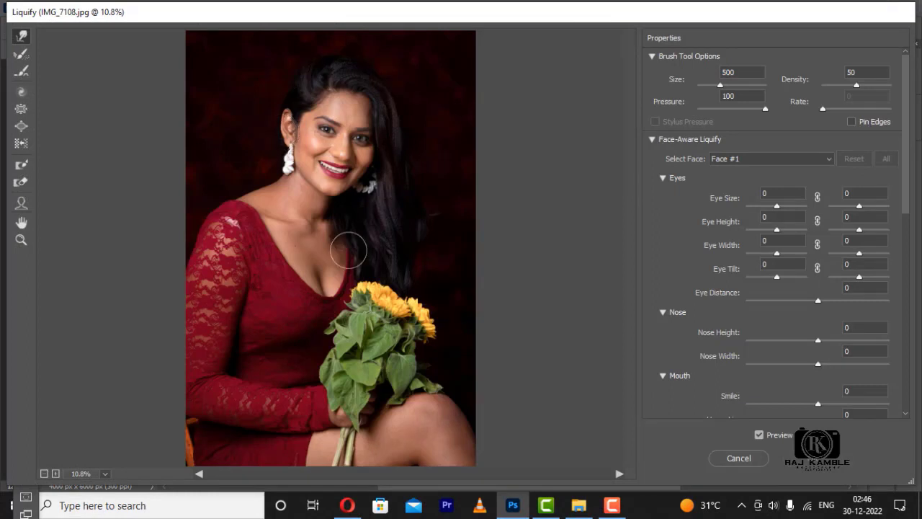
scroll(386, 148, up, 1)
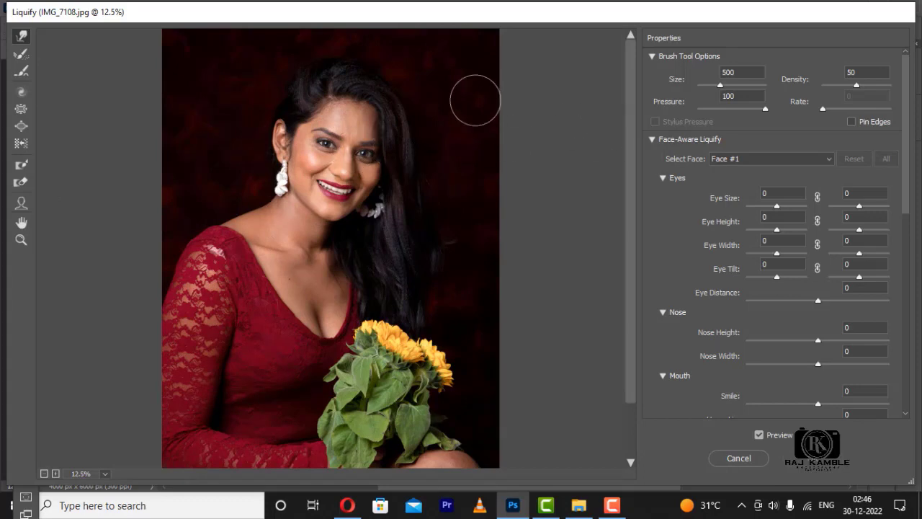
Enlarge the Liquify warp brush to about 1200 for reshaping the hair outline, and close the filter
key(bracketright)
key(bracketright)
key(bracketright)
key(bracketright)
key(bracketright)
key(bracketright)
key(bracketright)
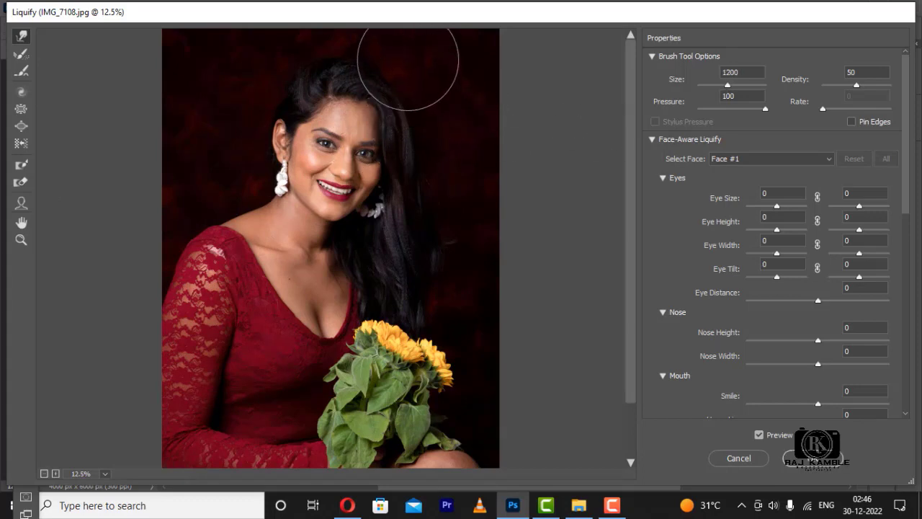
key(bracketleft)
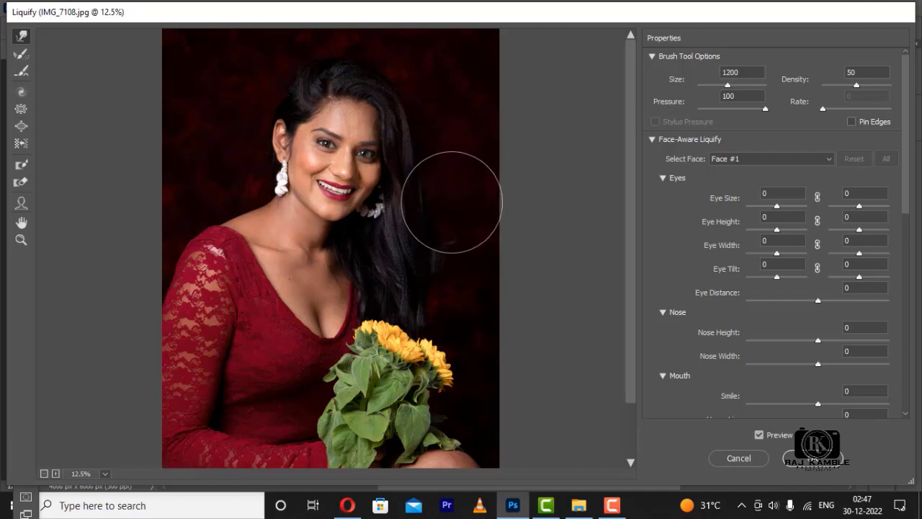
key(bracketright)
key(bracketright)
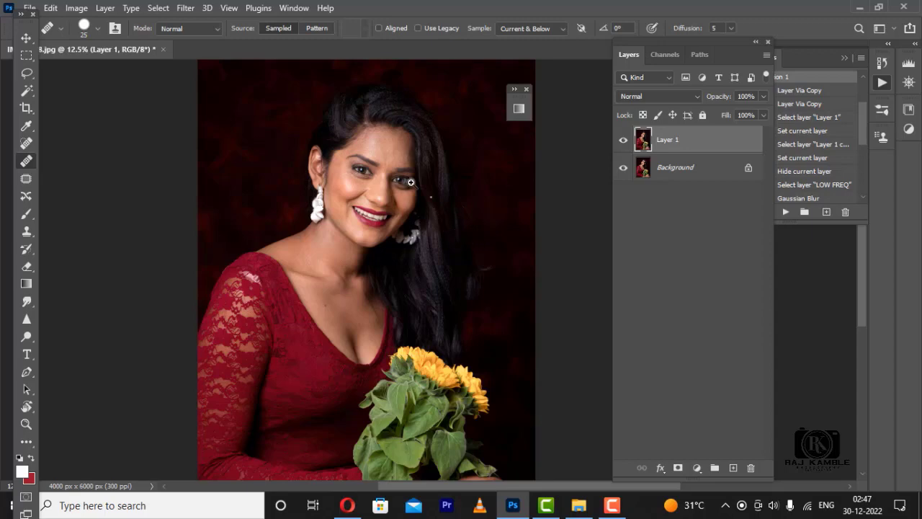
Paint white on Layer 1's black mask over the forehead to reveal the smoothed skin, using brush sizes 200 to 250
scroll(410, 182, up, 1)
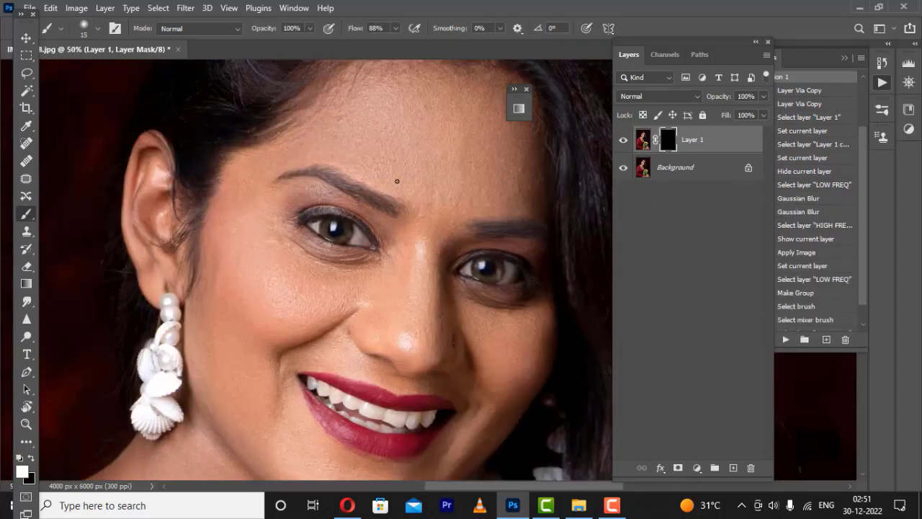
key(bracketright)
key(bracketright)
key(bracketright)
key(bracketright)
scroll(425, 168, up, 2)
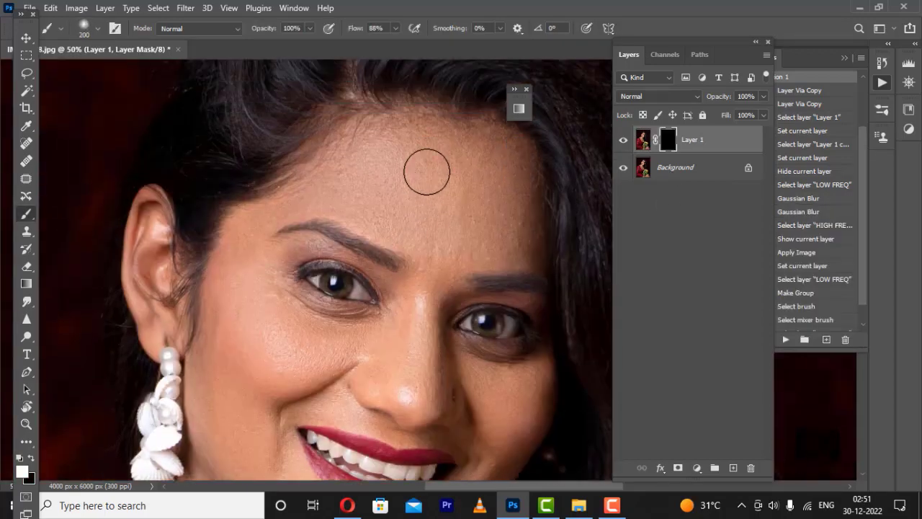
key(bracketright)
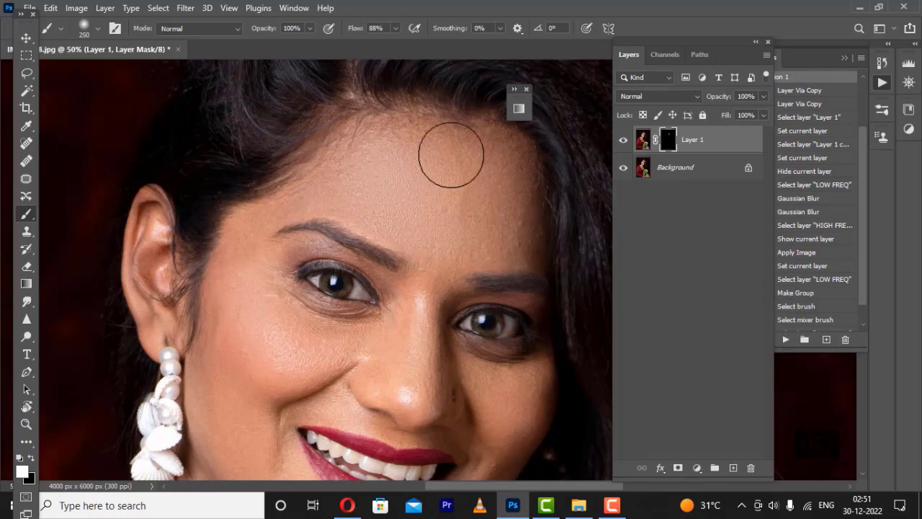
key(bracketleft)
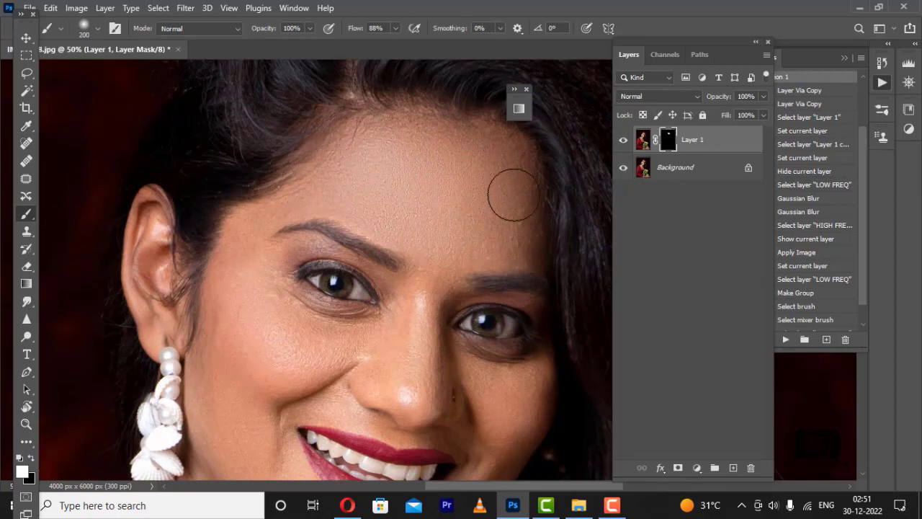
Reveal the smoothed skin on the temple and cheek on the earring side, painting the mask at brush sizes 125 and 175
scroll(387, 181, down, 2)
key(bracketleft)
key(bracketleft)
key(bracketleft)
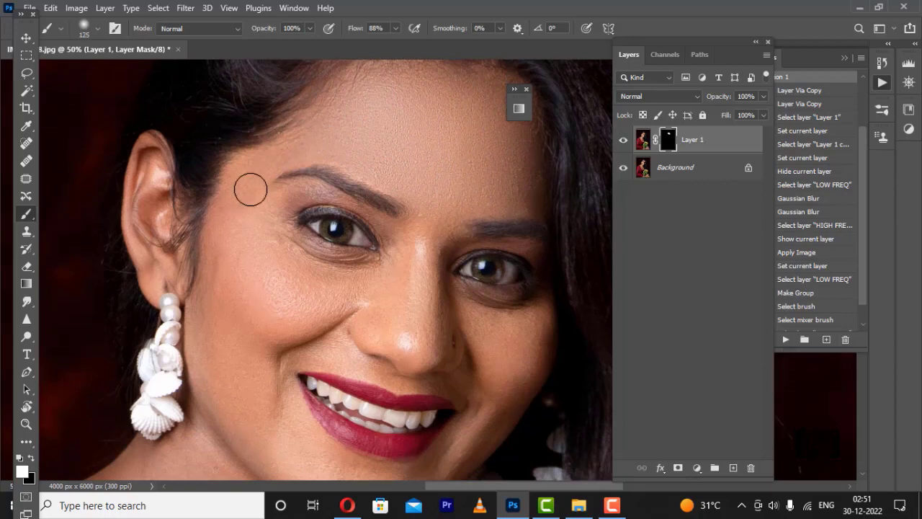
key(bracketright)
key(bracketright)
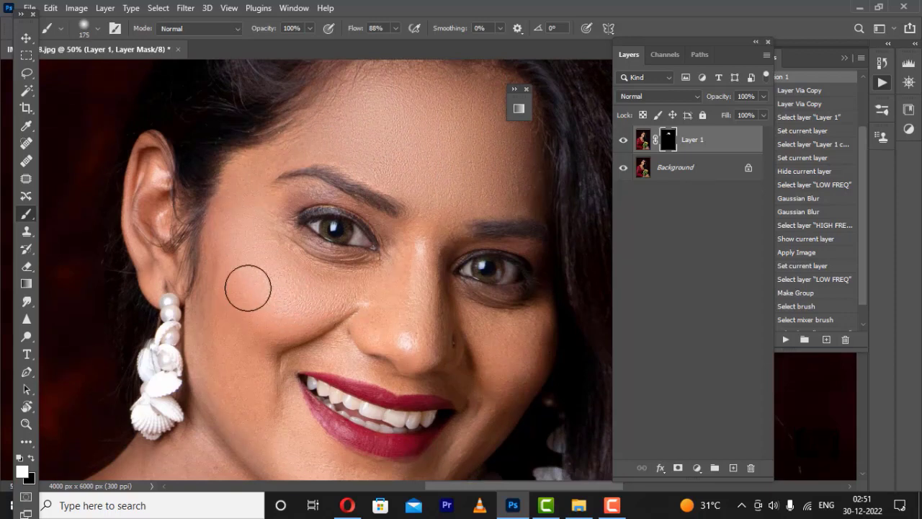
Paint the mask white under the eye at brush size 90 and above the eyebrow at size 150
key(bracketleft)
key(bracketleft)
key(bracketleft)
key(bracketleft)
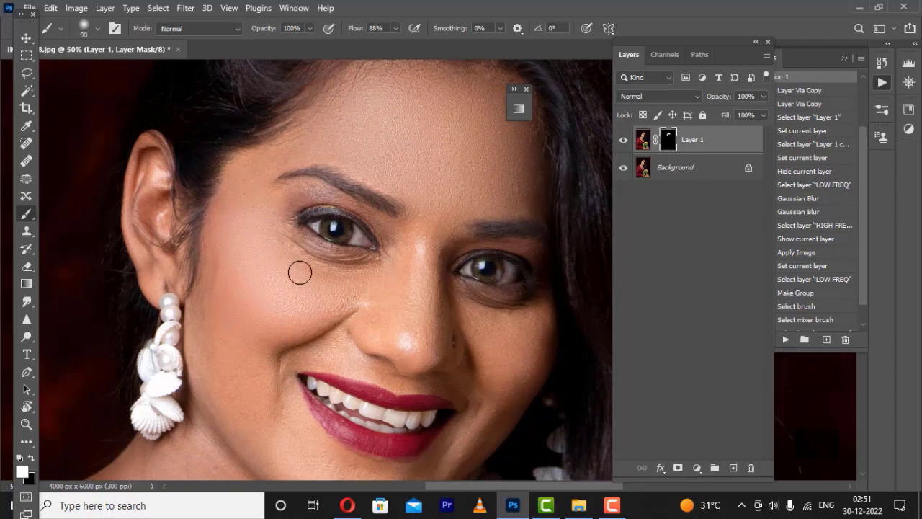
key(bracketright)
key(bracketright)
key(bracketright)
key(bracketright)
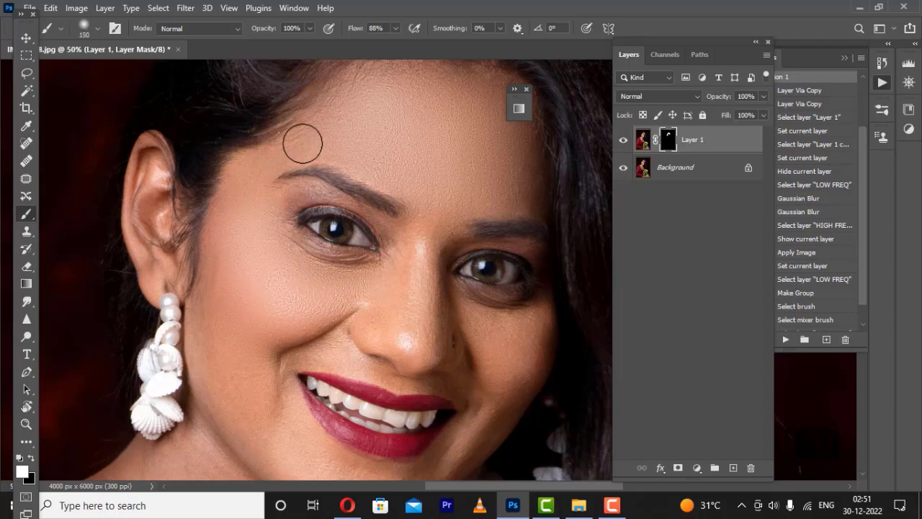
Reveal the smoothed skin on the nose at brush size 100 and on the hair-side cheek at size 150
key(bracketleft)
key(bracketleft)
scroll(425, 305, down, 2)
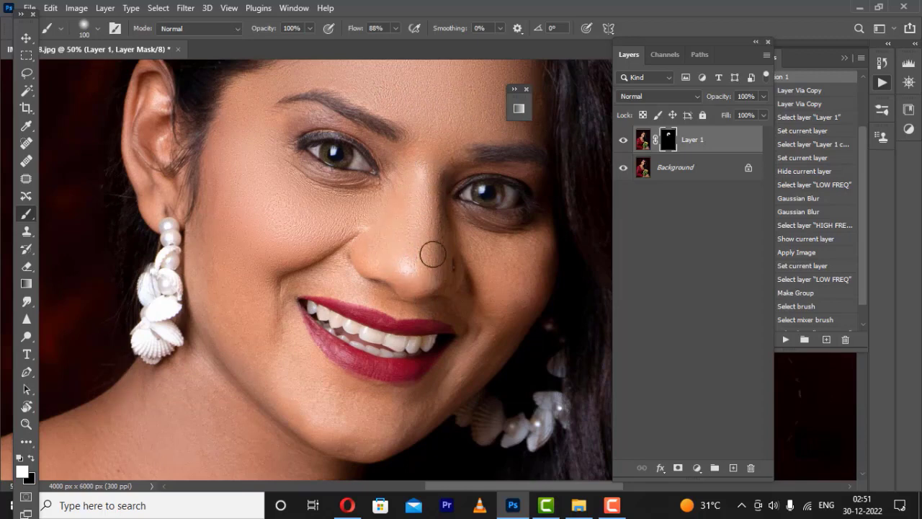
key(bracketright)
key(bracketright)
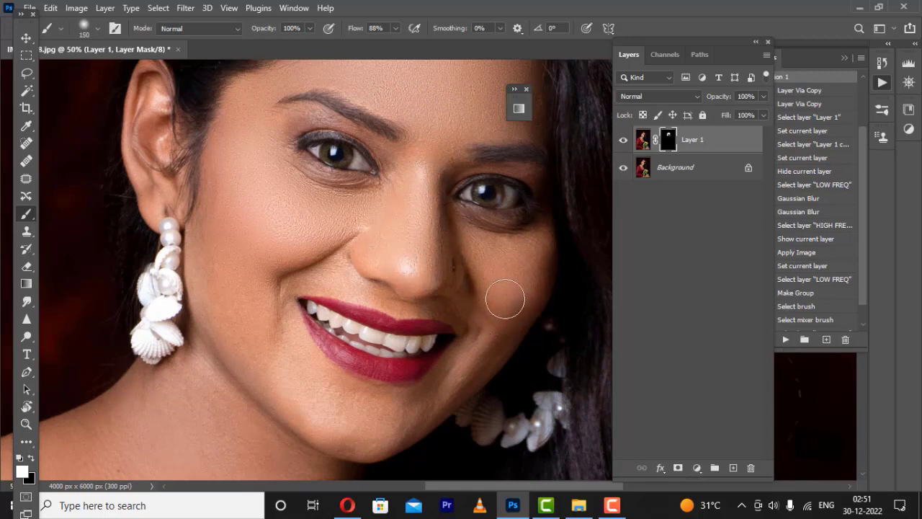
Paint the mask white over the chin and jaw at brush sizes 125 to 150
scroll(485, 329, down, 1)
key(bracketleft)
key(bracketleft)
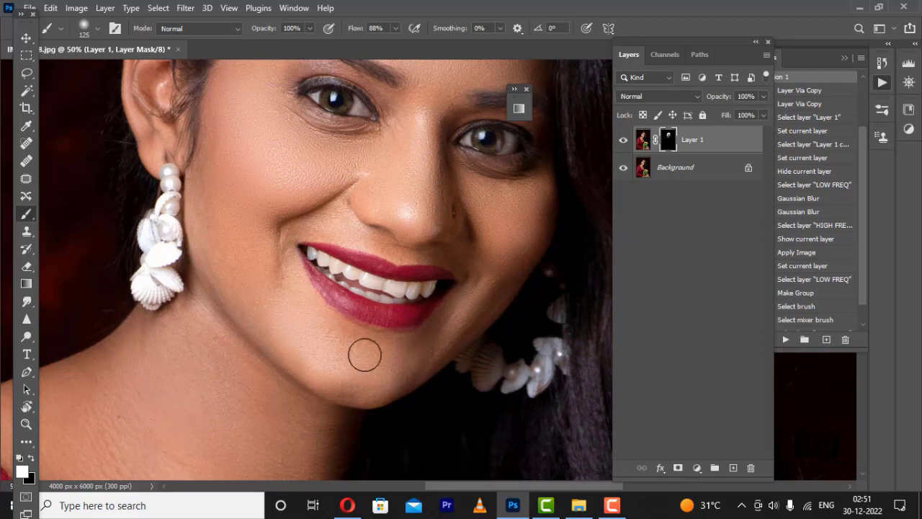
key(bracketright)
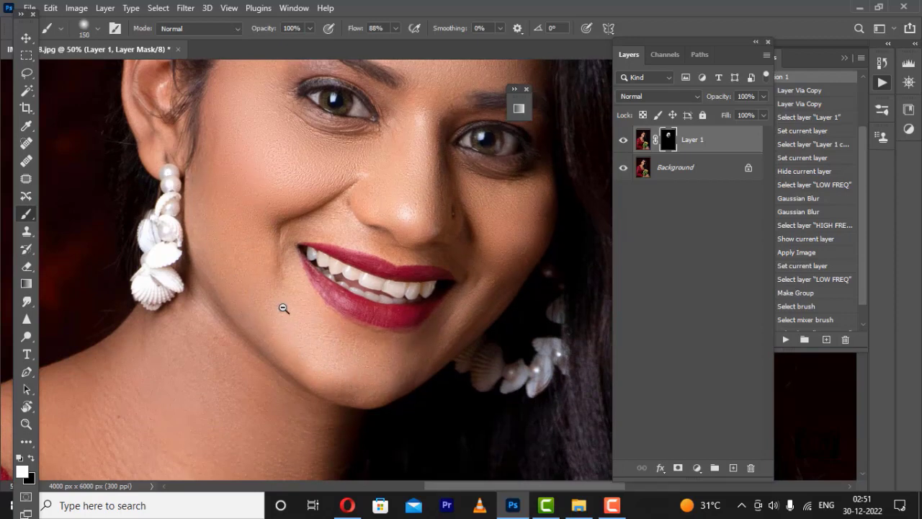
Reveal the smoothed skin on the neck, shoulder and chest, painting Layer 1's mask at brush sizes 250 to 300
scroll(282, 309, down, 1)
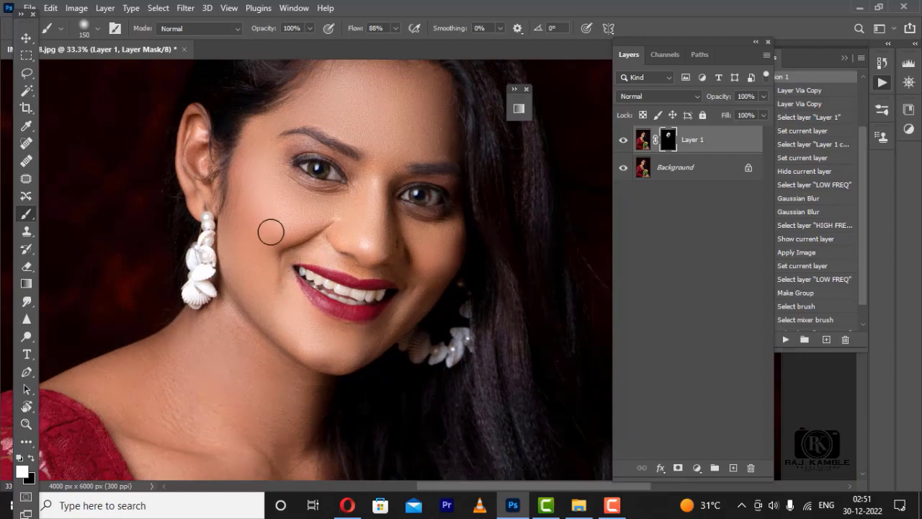
scroll(298, 308, down, 1)
scroll(272, 380, down, 2)
key(bracketright)
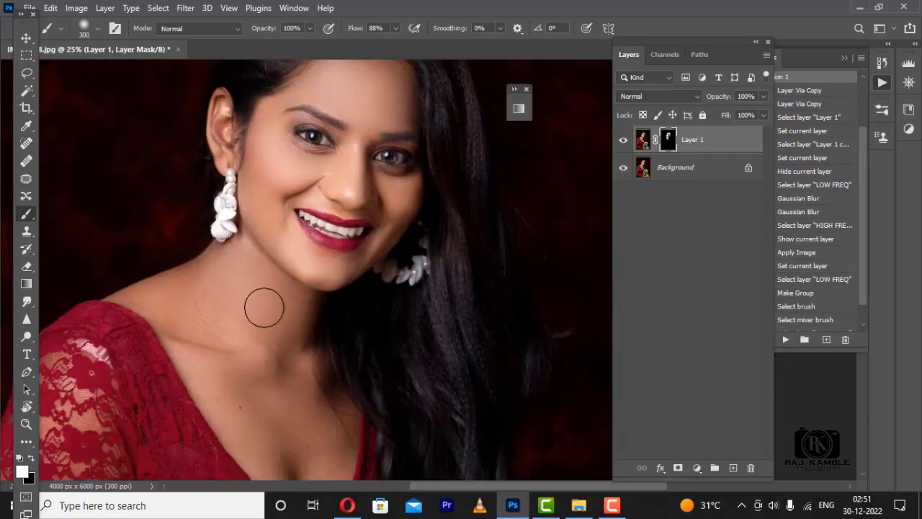
key(bracketleft)
key(bracketright)
key(bracketright)
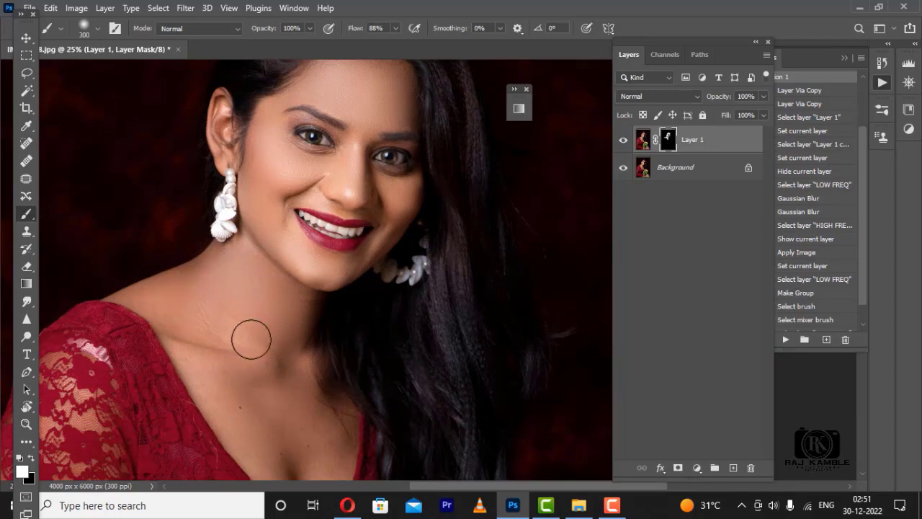
scroll(274, 380, down, 2)
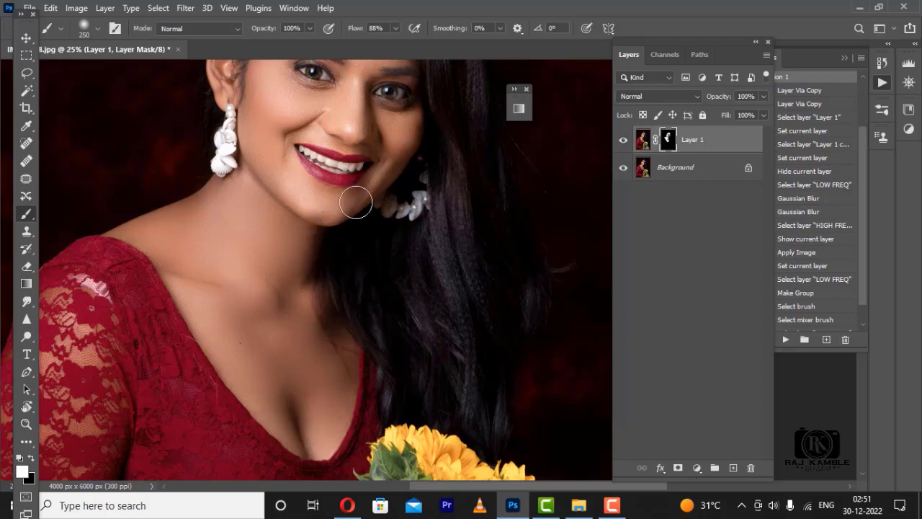
Touch up the facial smoothing mask at brush sizes 200 down to 50, and lower Layer 1's opacity to 92%
scroll(356, 204, up, 2)
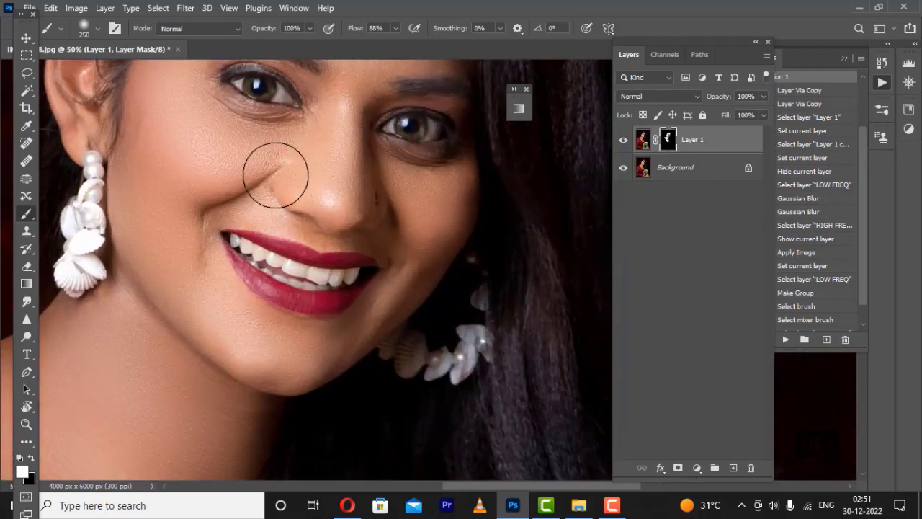
drag(154, 310, 152, 476)
key(bracketleft)
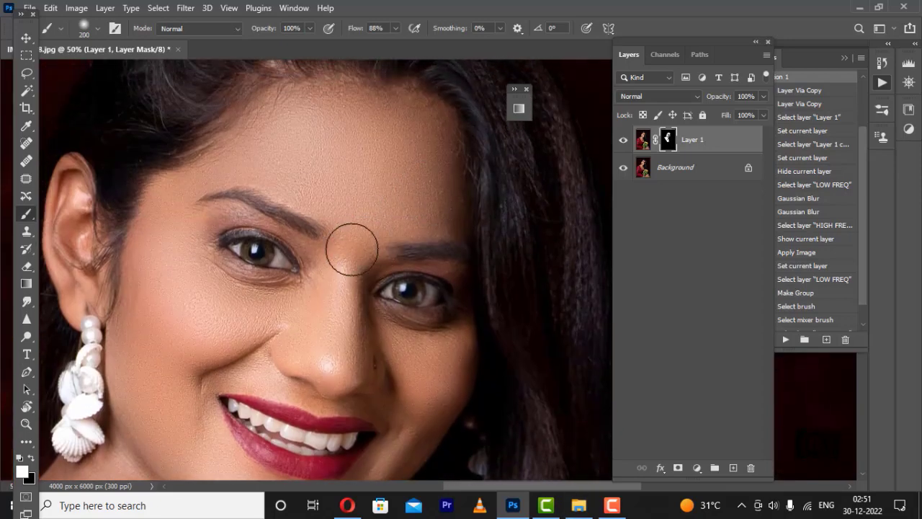
key(bracketleft)
key(bracketleft)
key(bracketleft)
key(bracketleft)
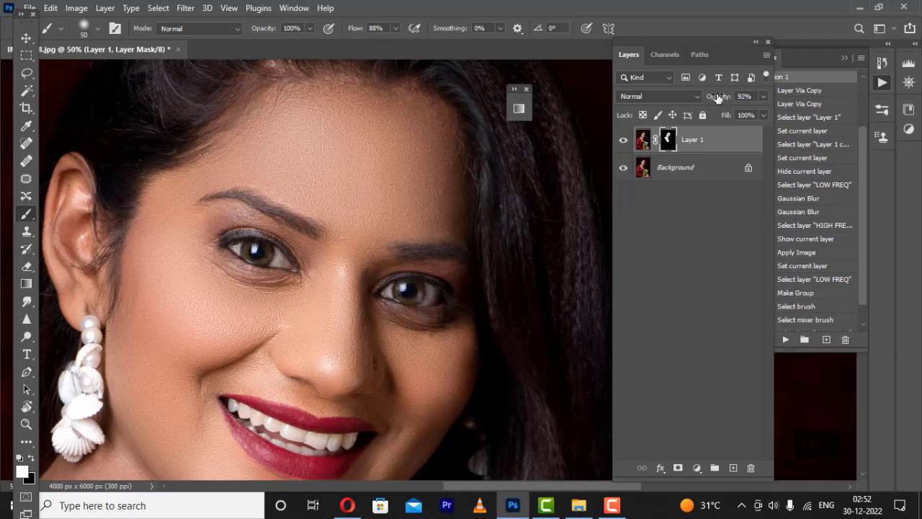
scroll(450, 234, down, 1)
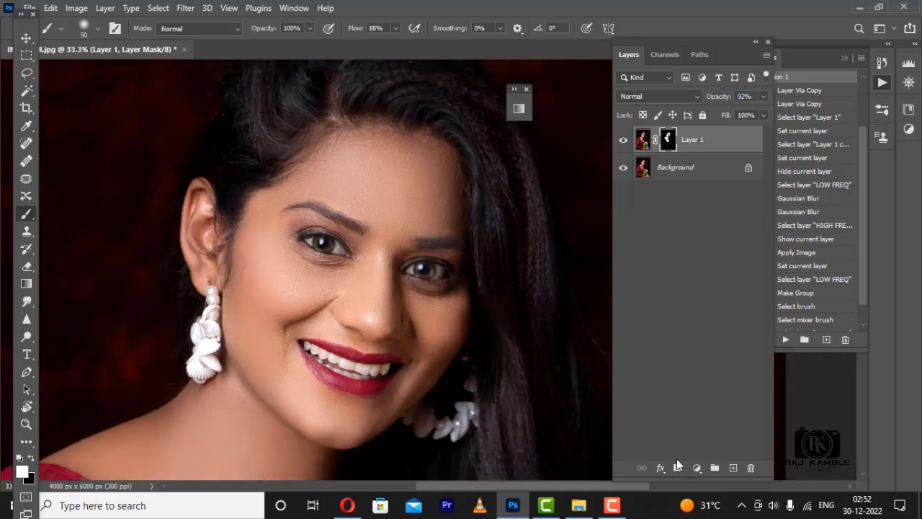
On a new layer above Layer 1, blend the skin along the nose bridge with the Mixer Brush at sizes 90 to 125
click(732, 469)
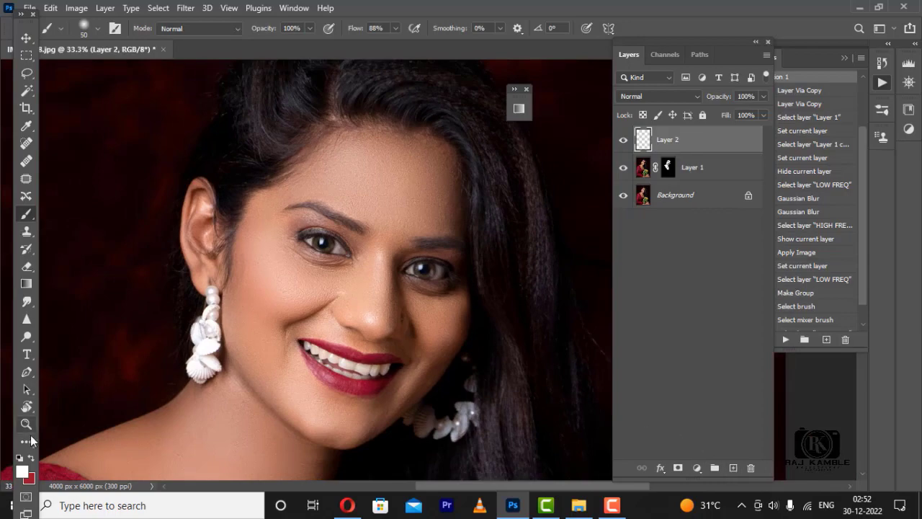
key(shift+b)
ctrl+click(389, 217)
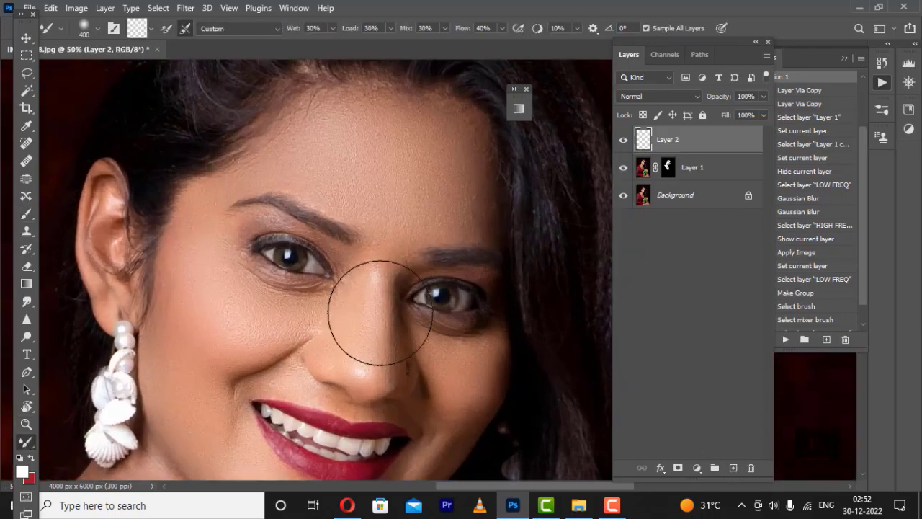
ctrl+click(381, 309)
drag(380, 317, 382, 257)
key(bracketleft)
key(bracketleft)
key(bracketleft)
key(bracketleft)
key(bracketleft)
key(bracketleft)
key(bracketleft)
key(bracketleft)
key(bracketleft)
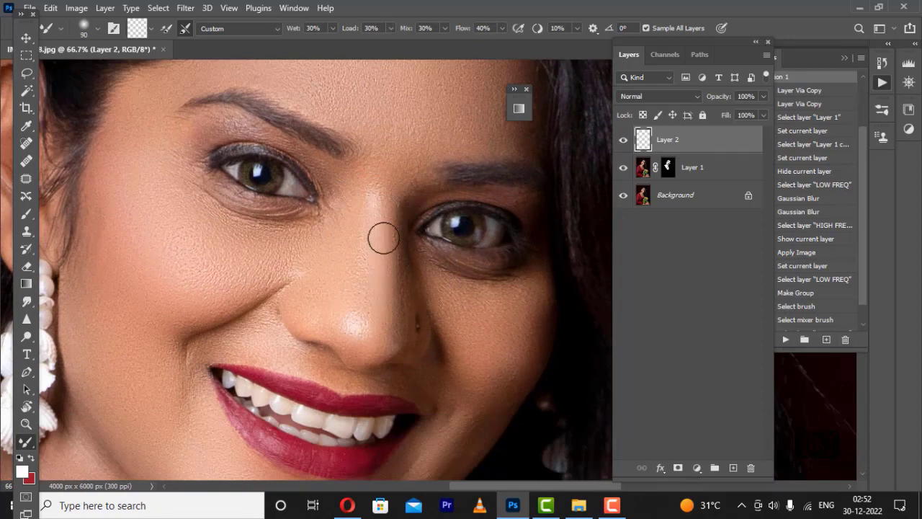
key(bracketright)
key(bracketright)
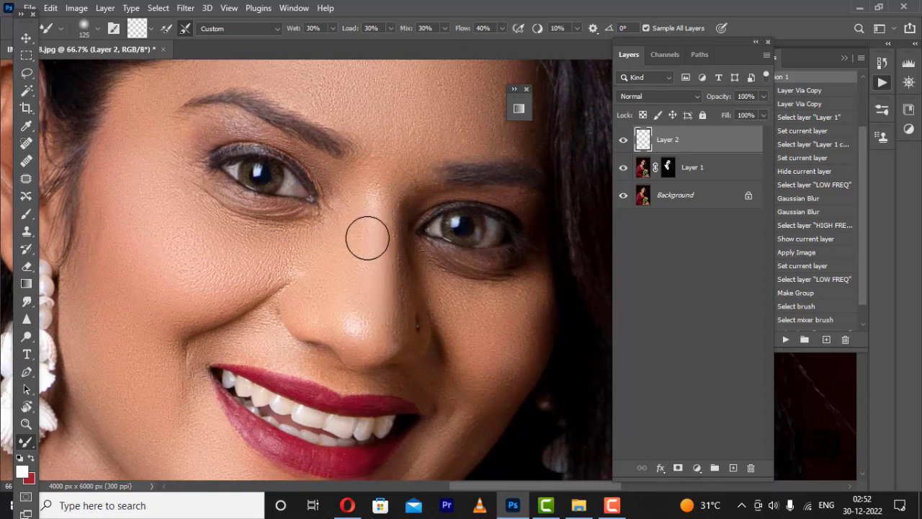
Blend the ear-side cheek on Layer 2 with the Mixer Brush at size 200 and the forehead at size 500
key(bracketright)
key(bracketright)
key(bracketright)
key(bracketright)
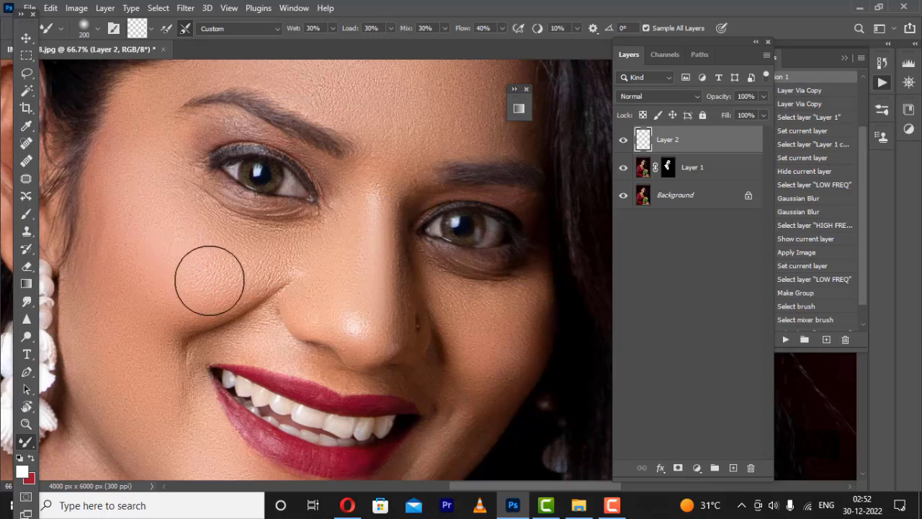
key(bracketright)
key(bracketright)
scroll(432, 234, up, 5)
key(bracketright)
key(bracketright)
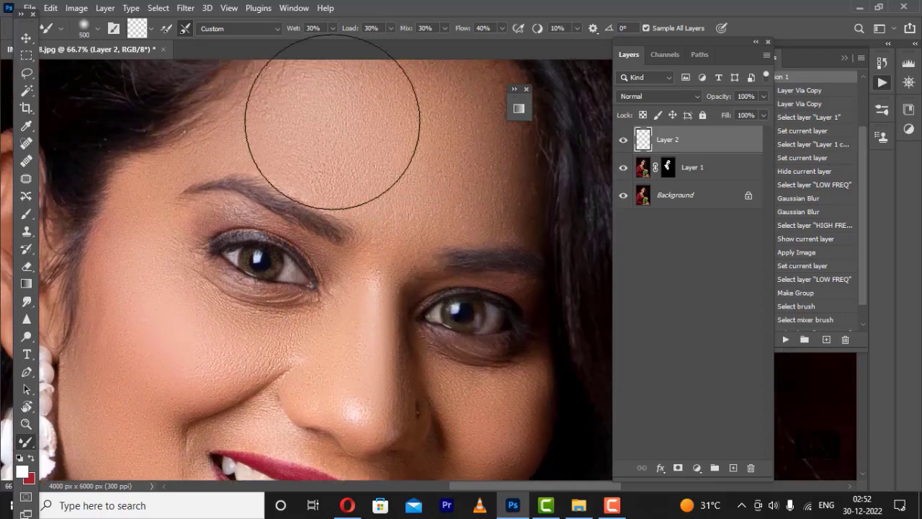
Blend the skin of the lower face and hair-side cheek on Layer 2, reducing the Mixer Brush from size 500 to 175
scroll(490, 237, down, 10)
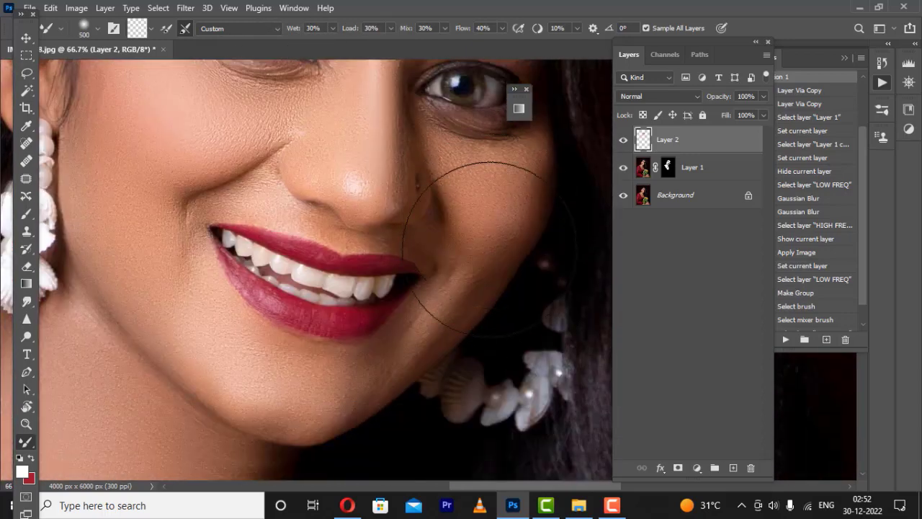
key(bracketleft)
key(bracketleft)
key(bracketleft)
key(bracketleft)
key(bracketleft)
Lower Layer 2's opacity to 93% and check the blending on the whole portrait
key(ctrl+minus)
key(ctrl+minus)
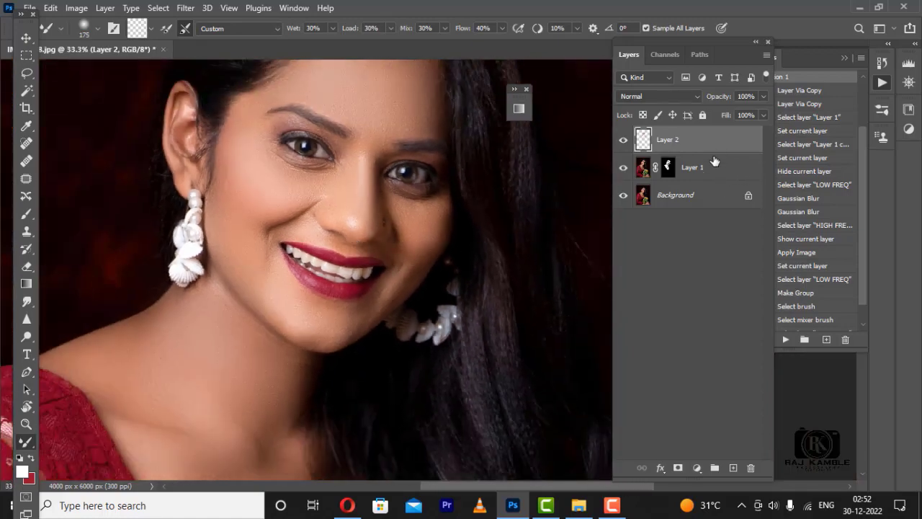
drag(725, 97, 719, 96)
key(ctrl+minus)
alt+click(322, 392)
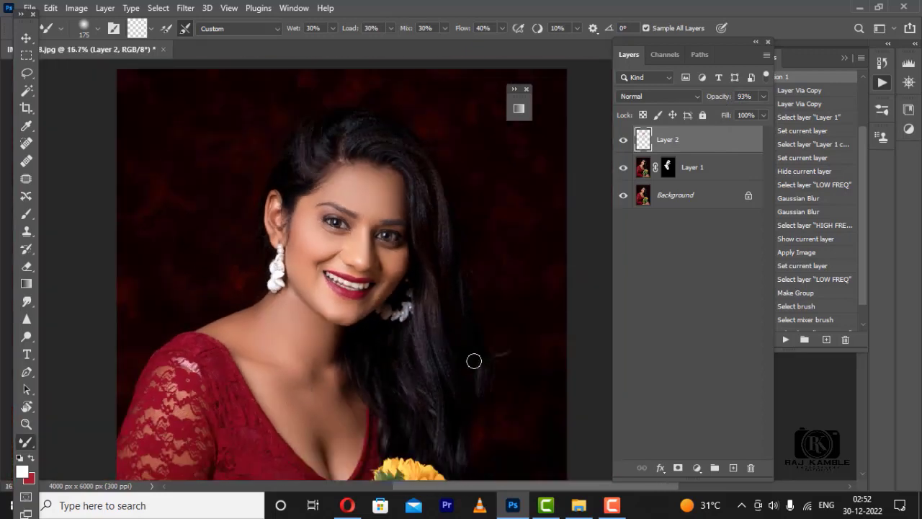
alt+click(438, 343)
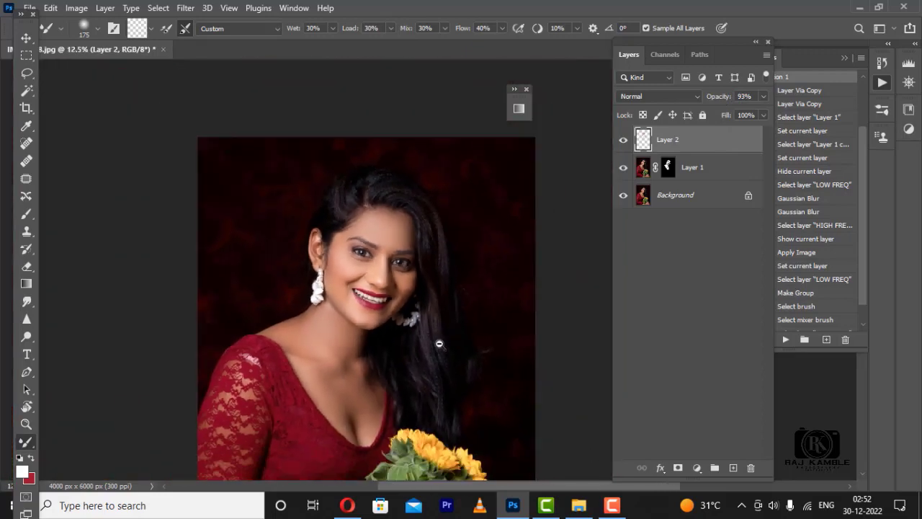
shift+click(703, 171)
click(578, 186)
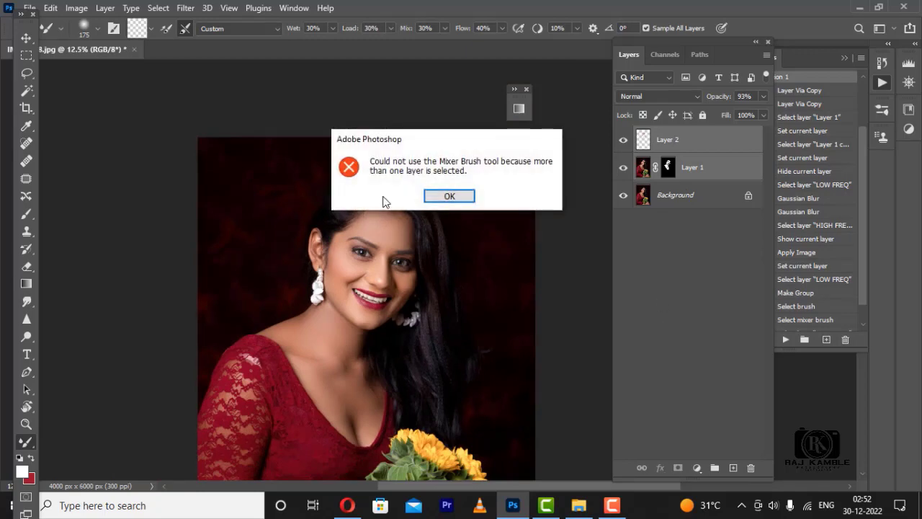
click(439, 195)
click(666, 148)
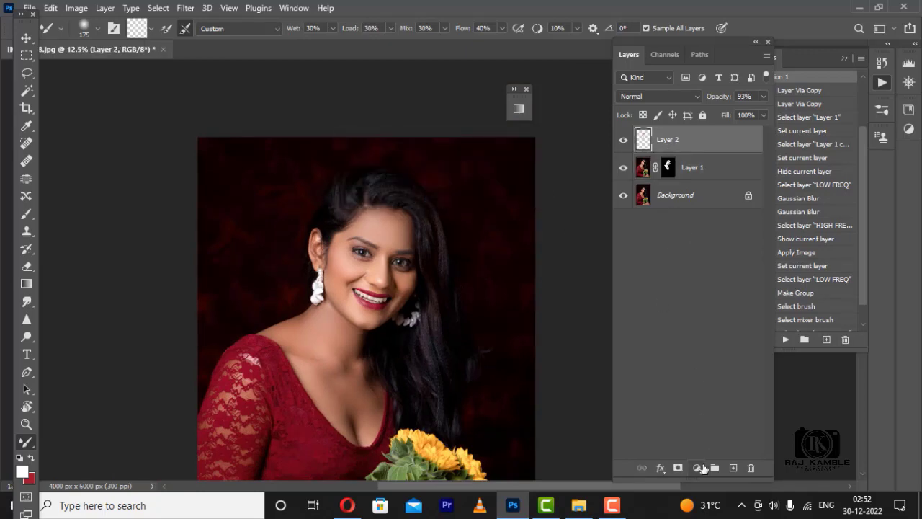
Add a Curves adjustment layer above Layer 2 with curve points at inputs 196 and 42, and compare the portrait with and without it
click(696, 468)
click(735, 292)
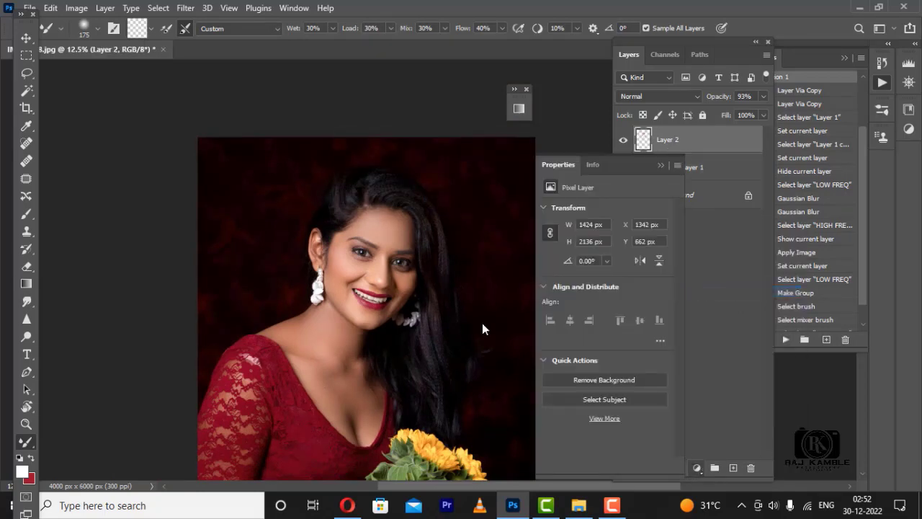
ctrl+click(382, 227)
ctrl+click(336, 171)
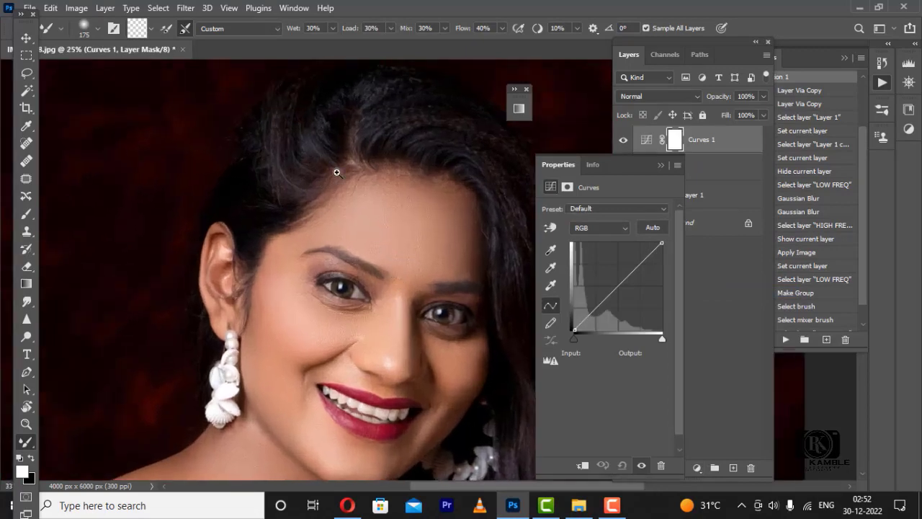
drag(422, 290, 350, 195)
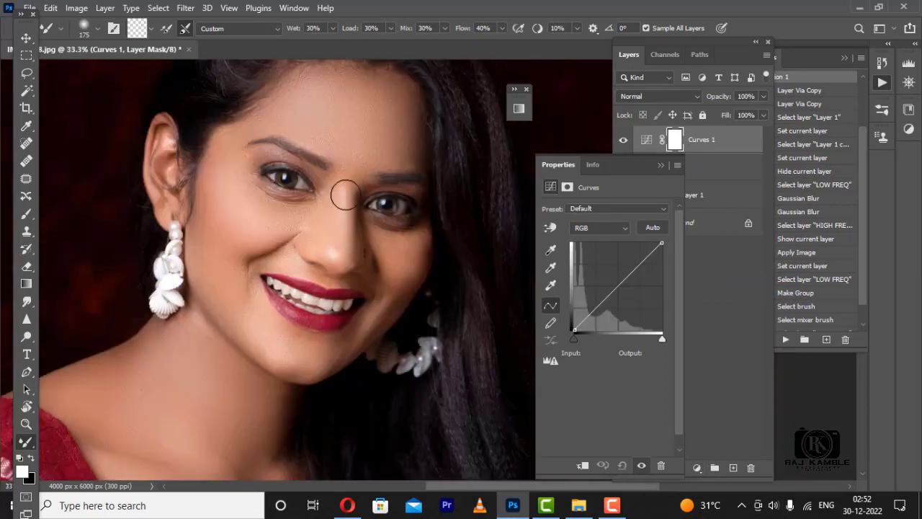
click(641, 259)
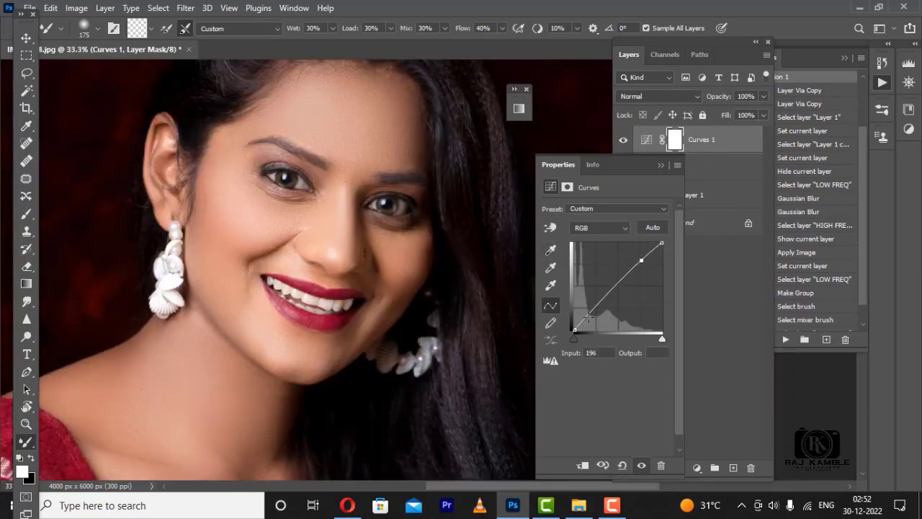
drag(588, 315, 587, 316)
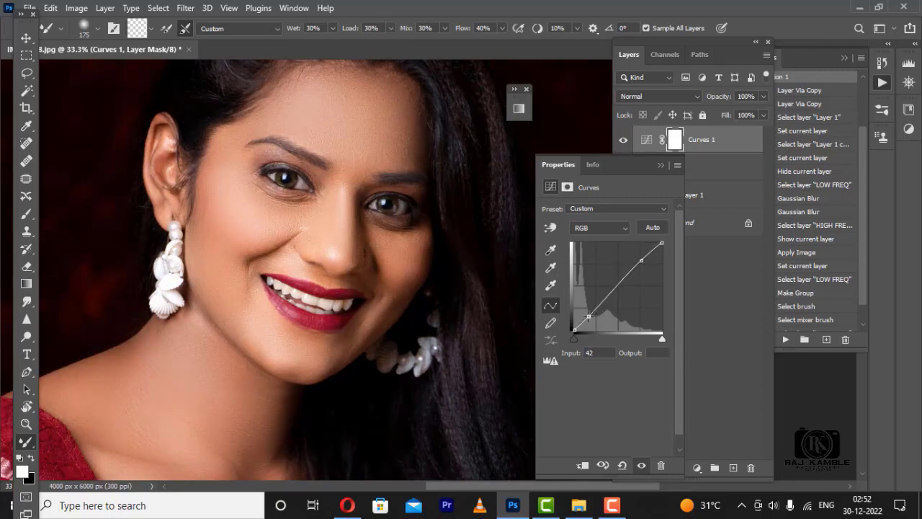
scroll(508, 216, down, 3)
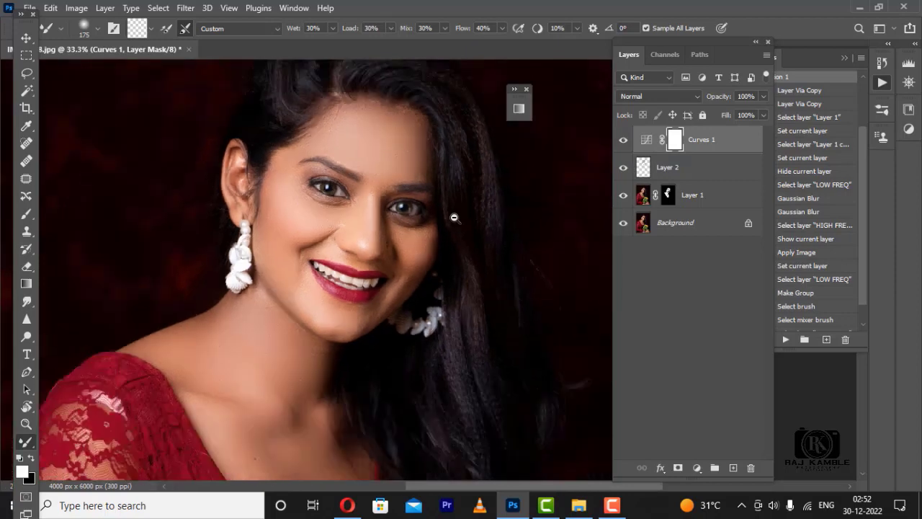
scroll(503, 224, down, 1)
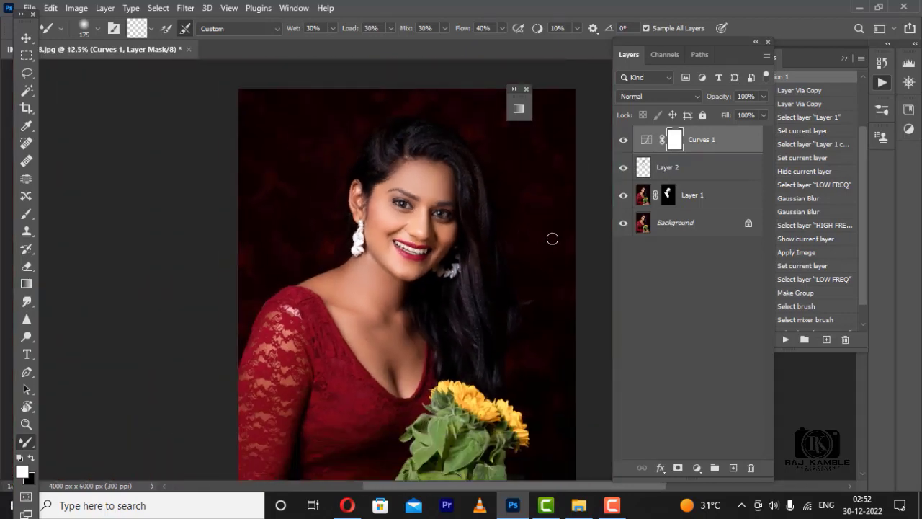
click(624, 141)
click(624, 141)
Add a Black & White adjustment layer above Curves 1 with Reds at -4 and Yellows at 36
scroll(450, 186, up, 3)
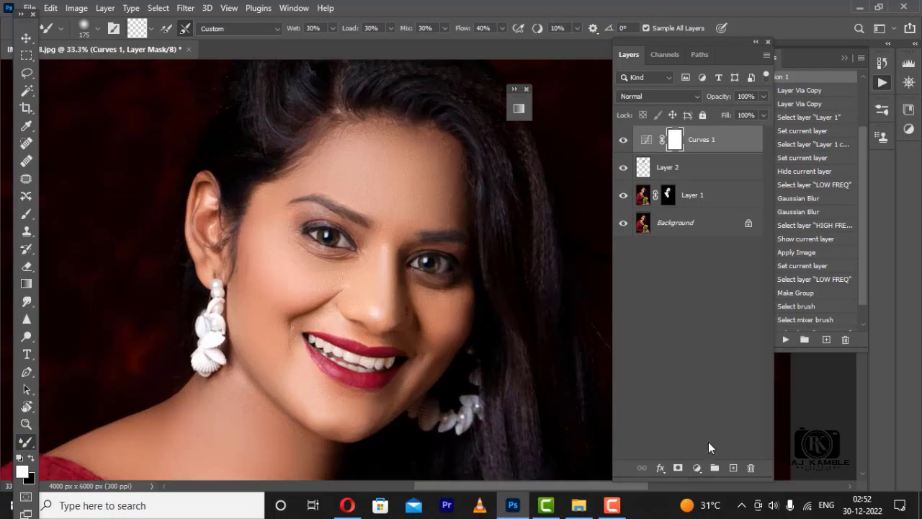
click(696, 467)
click(729, 361)
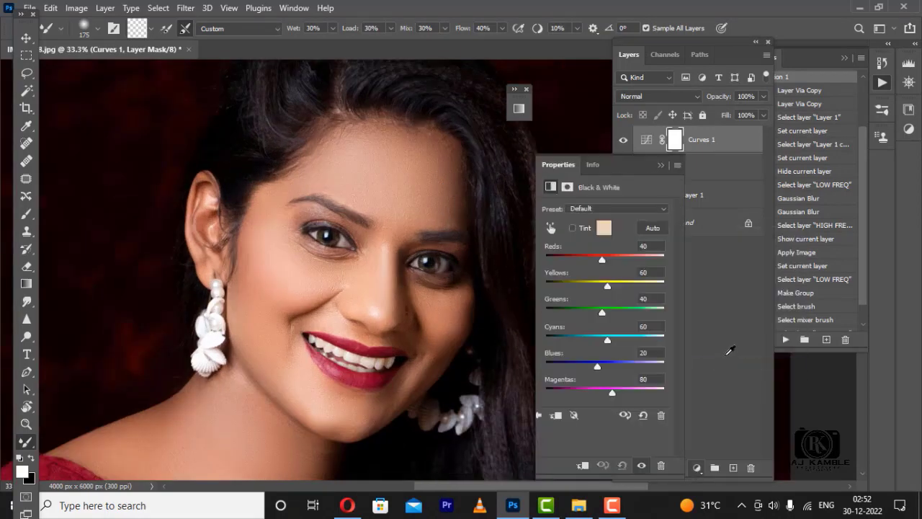
mouse_move(598, 262)
mouse_down()
mouse_move(590, 263)
mouse_move(598, 284)
mouse_move(590, 283)
mouse_move(592, 259)
mouse_up()
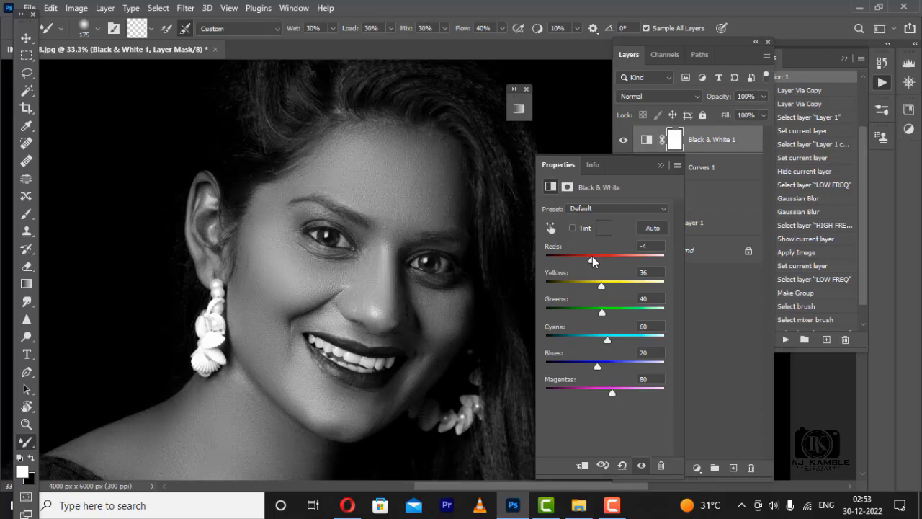
click(675, 134)
Try the Lighter Color blend mode on the Black & White 1 layer and settle on Soft Light
scroll(502, 252, down, 5)
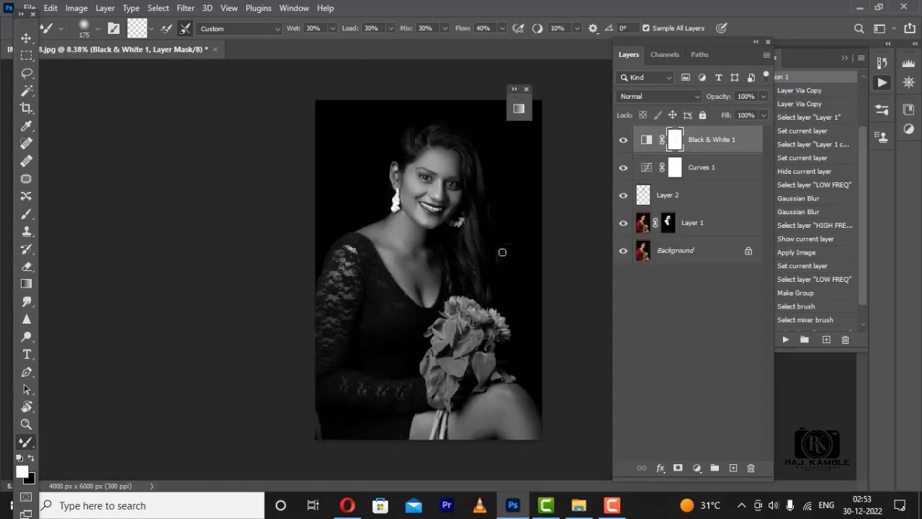
click(670, 98)
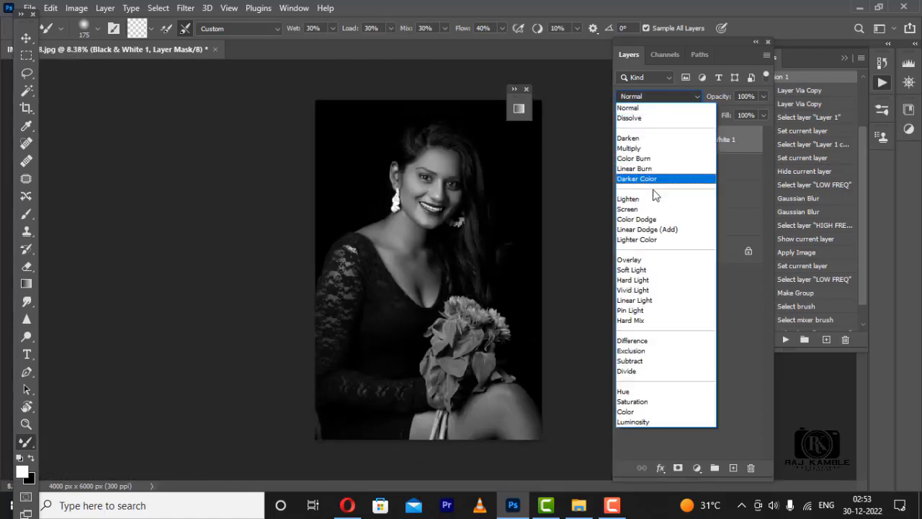
click(638, 244)
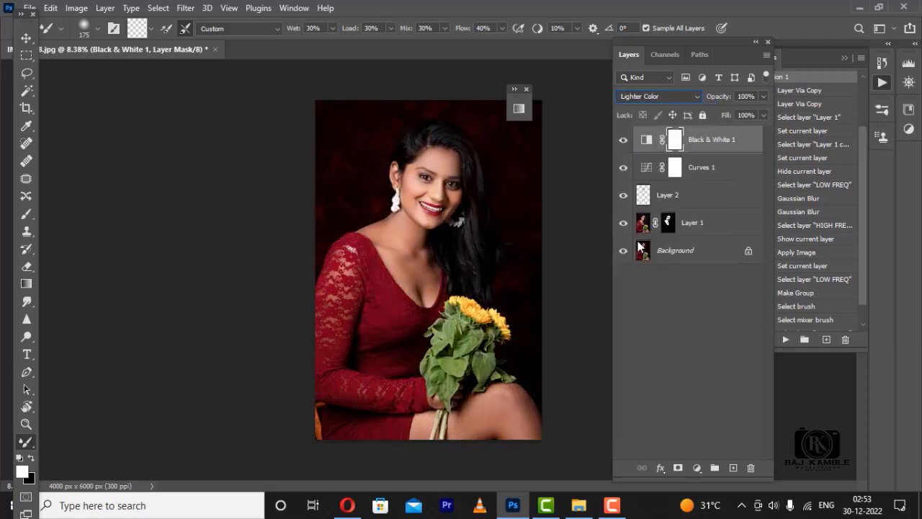
click(637, 98)
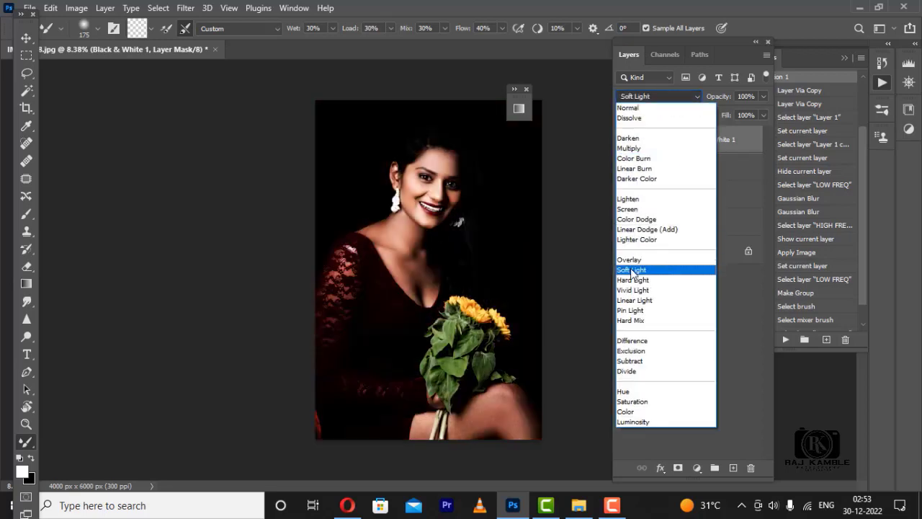
click(631, 268)
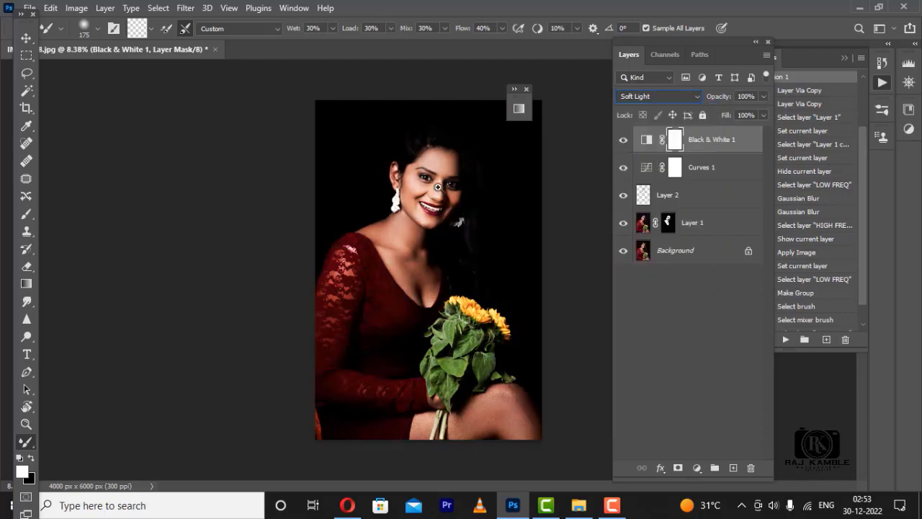
Lower the Black & White 1 layer's opacity to 28%
scroll(436, 194, up, 2)
scroll(437, 173, up, 3)
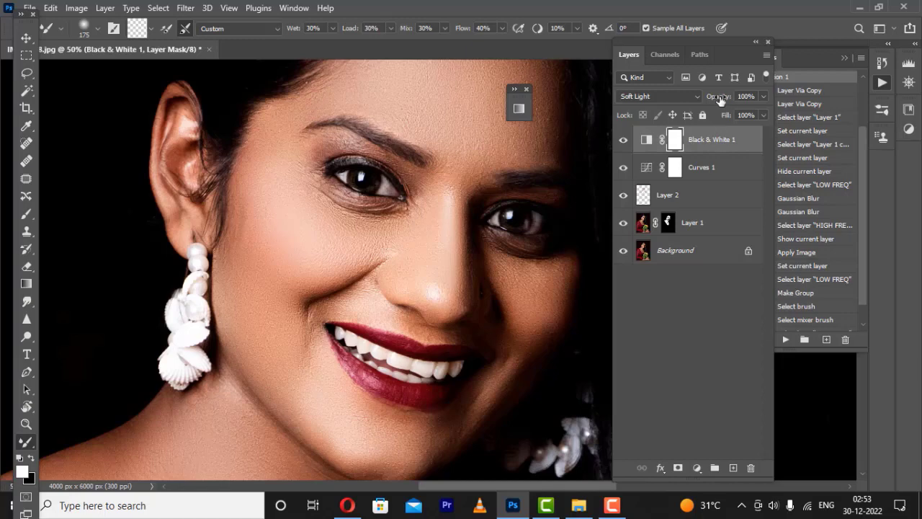
mouse_move(720, 99)
mouse_down()
mouse_move(700, 96)
mouse_move(720, 102)
mouse_move(706, 100)
mouse_up()
alt+click(426, 237)
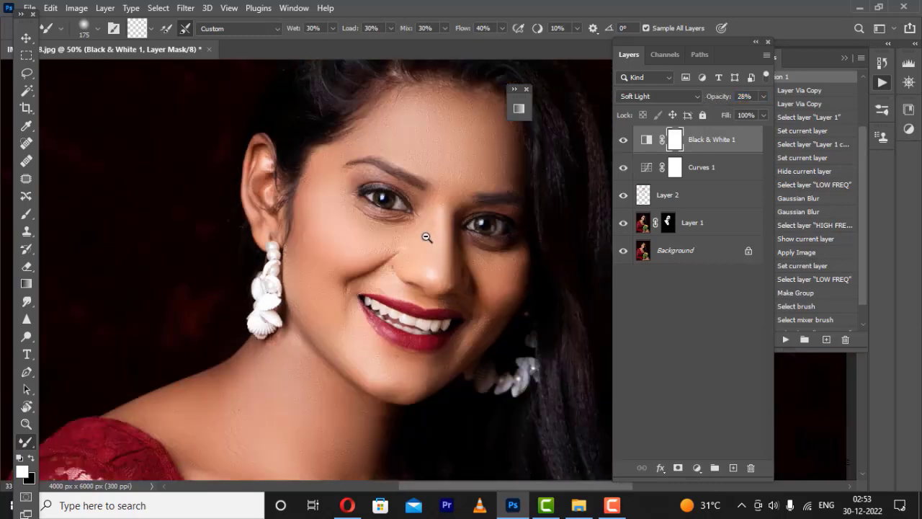
alt+click(426, 237)
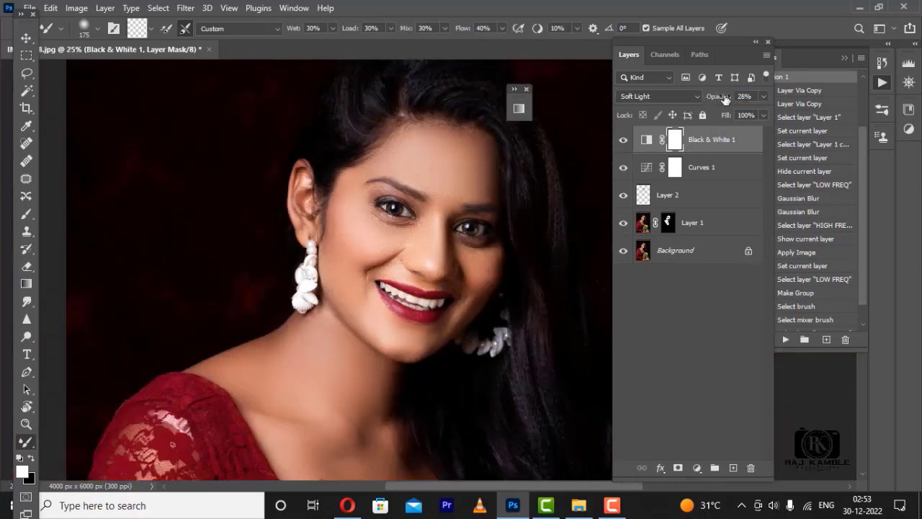
Reduce the Black & White 1 layer's opacity to 17% and compare the portrait with and without the layer
drag(725, 98, 717, 99)
alt+click(420, 236)
click(624, 139)
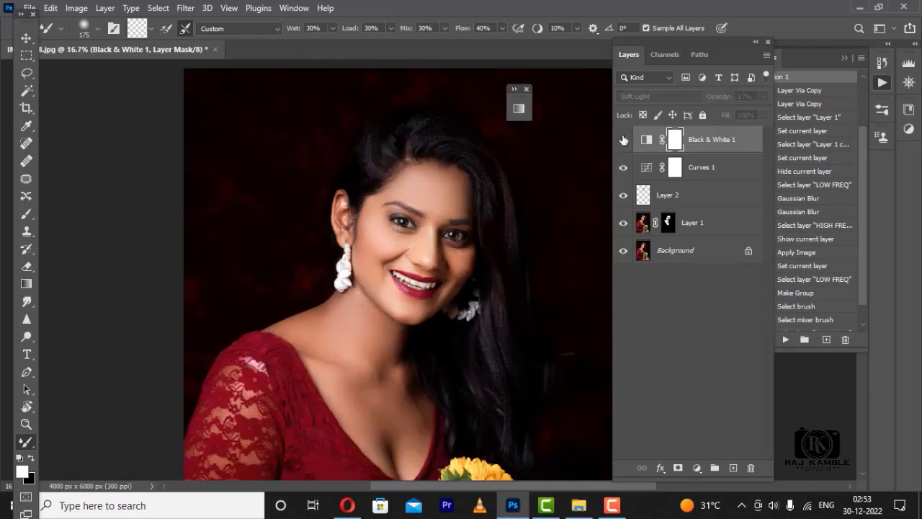
click(624, 139)
alt+click(476, 244)
alt+click(476, 244)
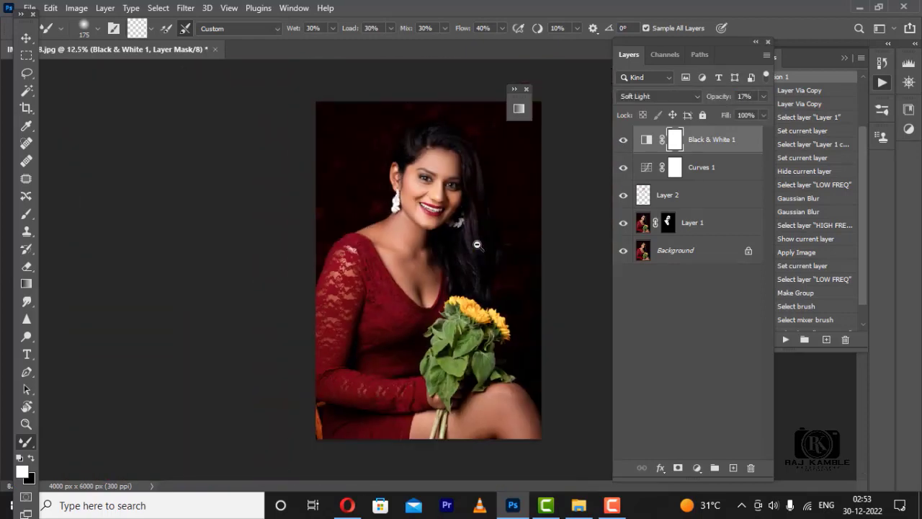
Lower the Black & White 1 layer's opacity to 11% and compare the face with and without the layer
ctrl+click(464, 167)
ctrl+click(463, 167)
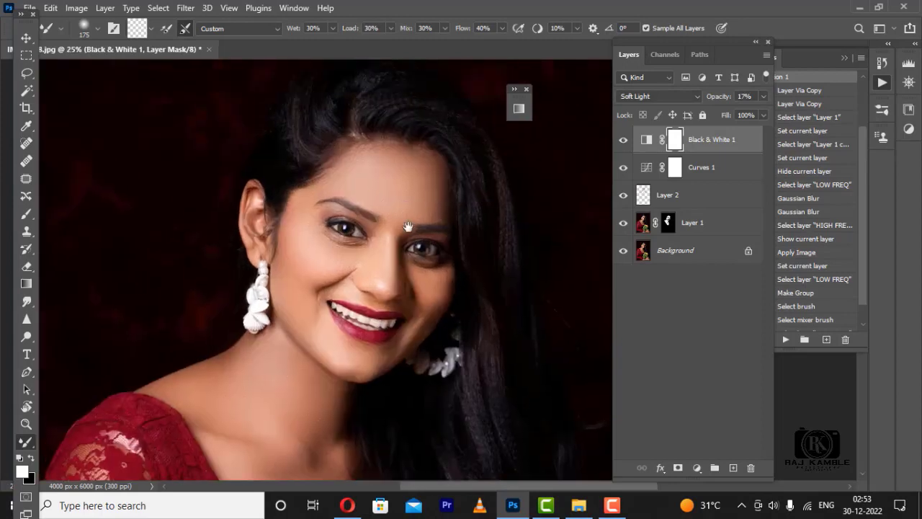
ctrl+click(418, 220)
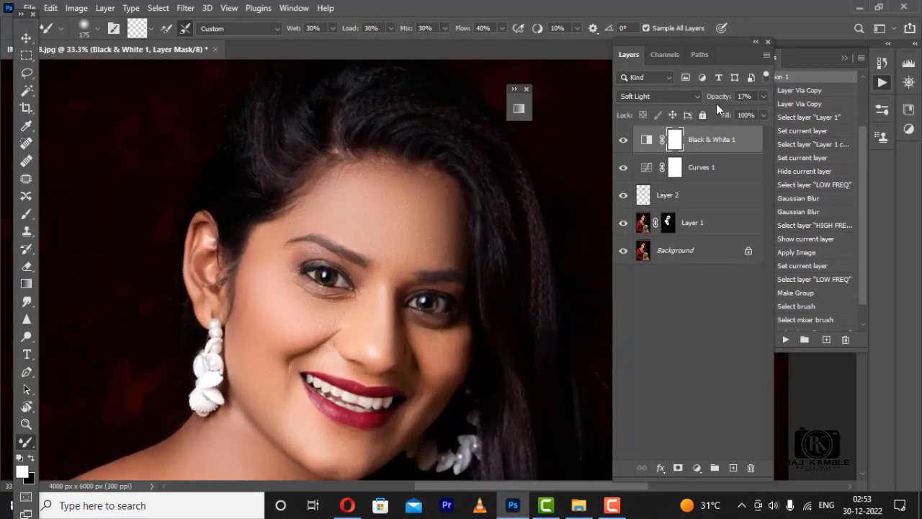
drag(718, 103, 714, 103)
click(623, 140)
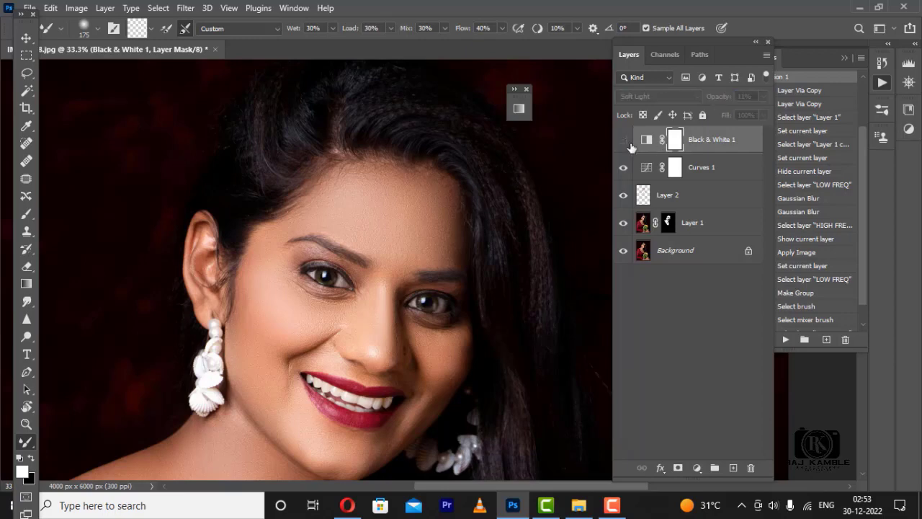
click(625, 142)
scroll(475, 219, down, 6)
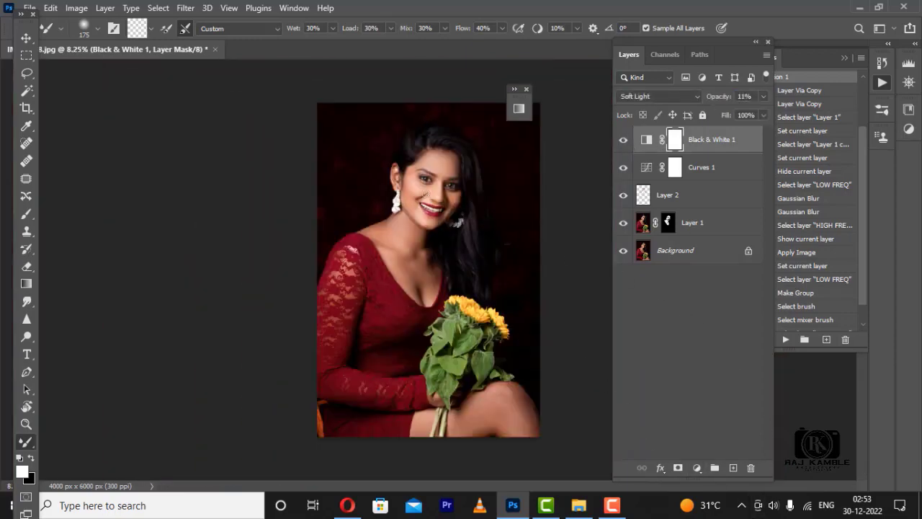
key(ctrl+plus)
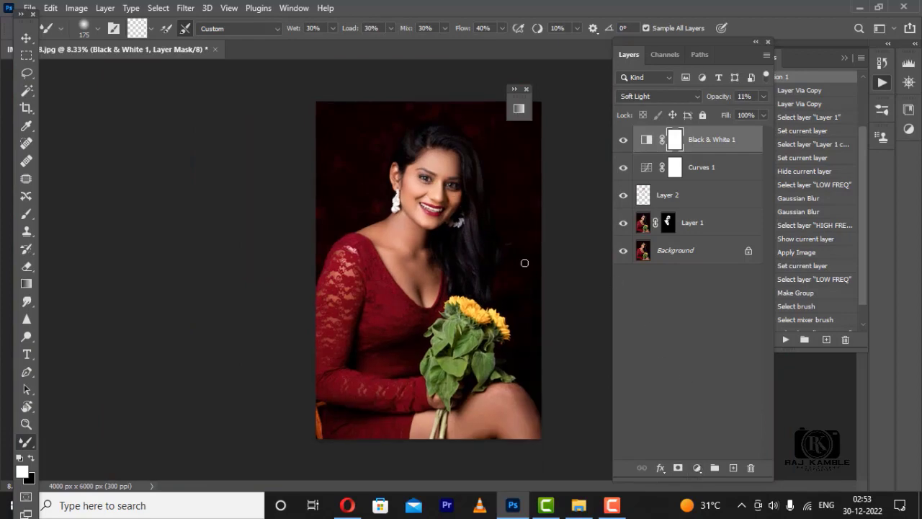
Add a darkening Curves layer above Black & White 1 with a point lowered at input 150, and invert its mask to black
scroll(435, 179, up, 3)
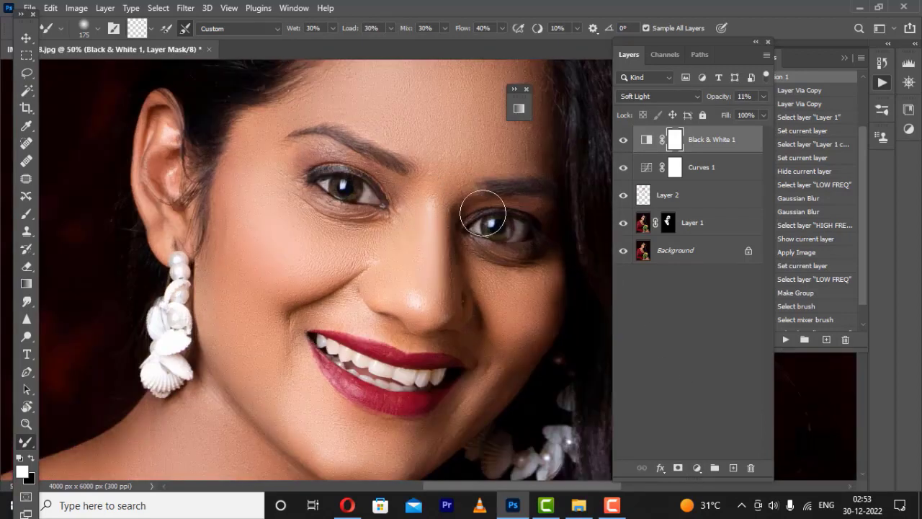
click(698, 467)
click(732, 301)
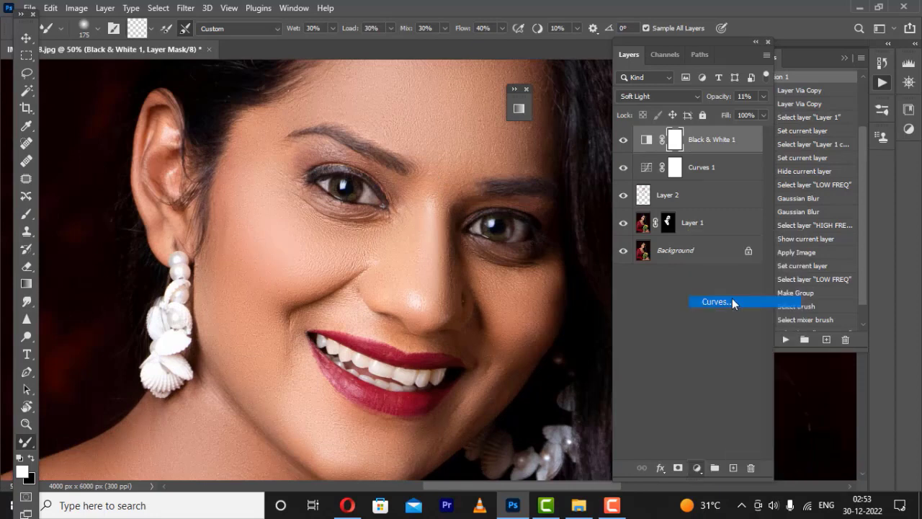
drag(625, 279, 625, 297)
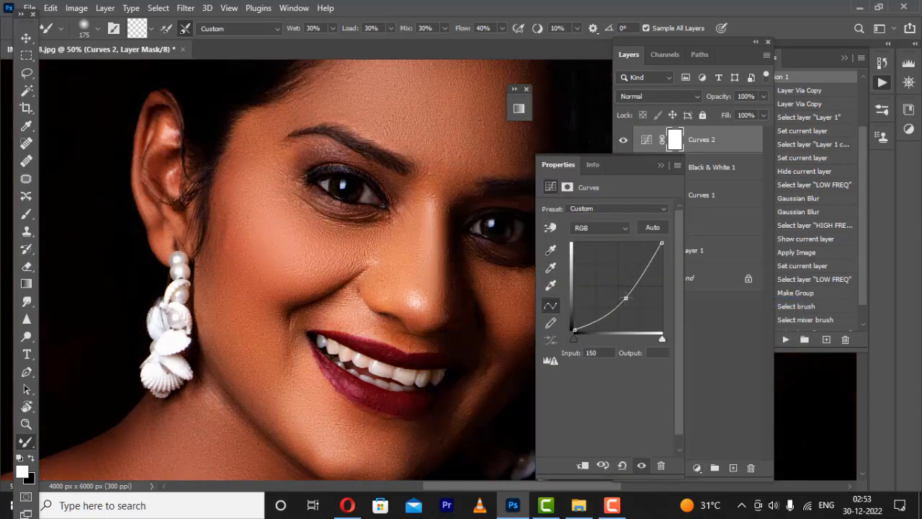
key(ctrl+i)
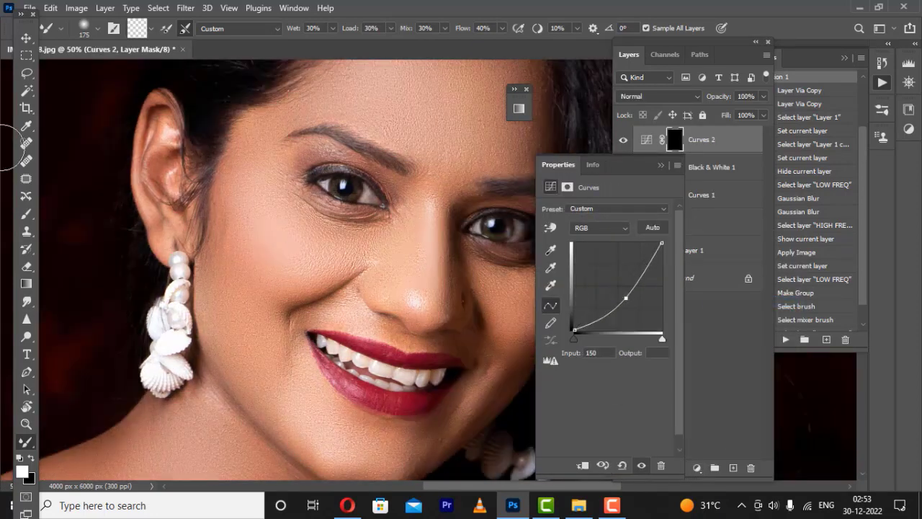
Darken the lower lash line of the eye nearer the loose hair on the Curves 2 mask with a white 30 px brush at 14% flow
click(20, 217)
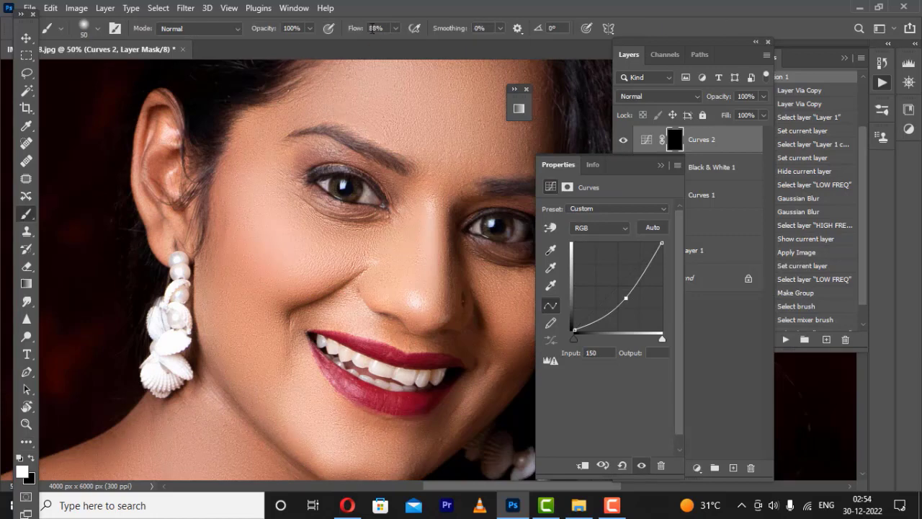
drag(360, 30, 309, 35)
click(660, 167)
scroll(469, 220, up, 1)
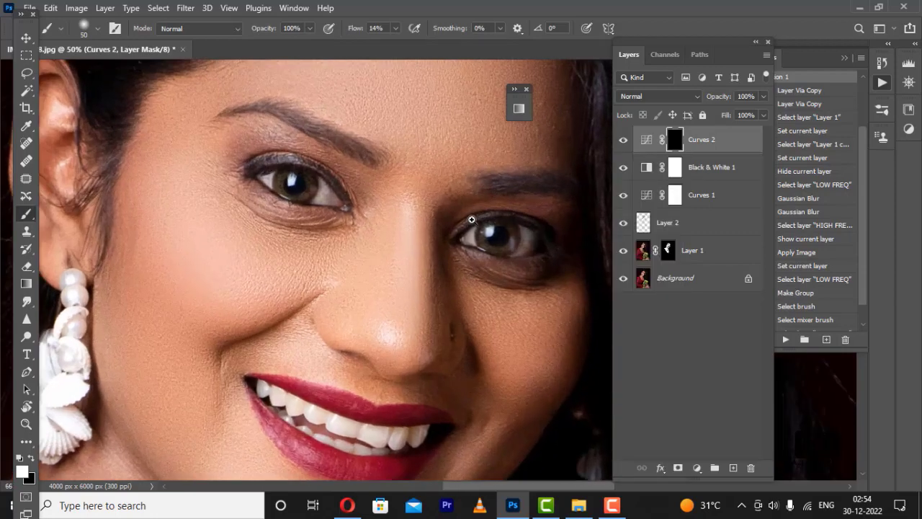
scroll(461, 225, up, 1)
scroll(461, 226, down, 2)
key(bracketleft)
key(bracketleft)
key(bracketleft)
key(bracketleft)
key(bracketleft)
key(bracketleft)
key(bracketleft)
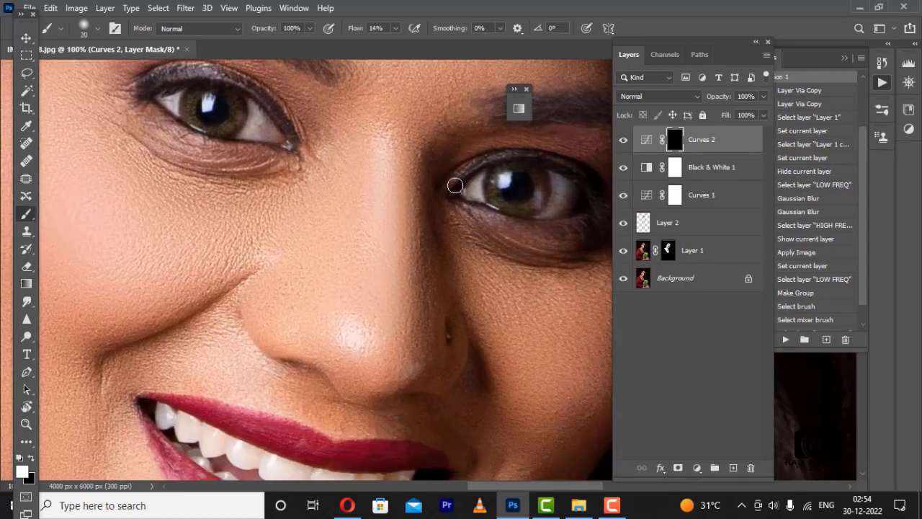
key(bracketright)
key(bracketright)
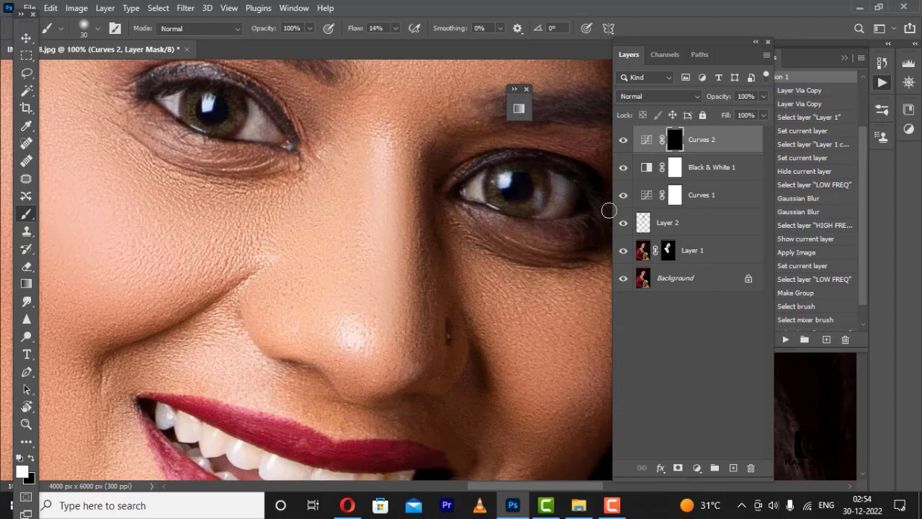
drag(459, 205, 600, 222)
Darken both eyebrows by painting white on the Curves 2 mask with a 40 px brush
scroll(589, 192, up, 2)
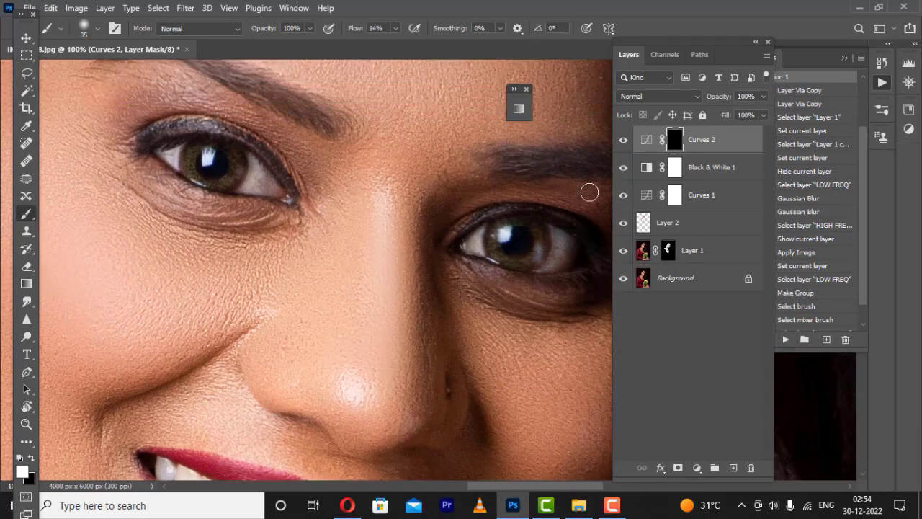
scroll(428, 179, right, 4)
scroll(429, 180, down, 2)
key(bracketright)
key(bracketright)
key(bracketright)
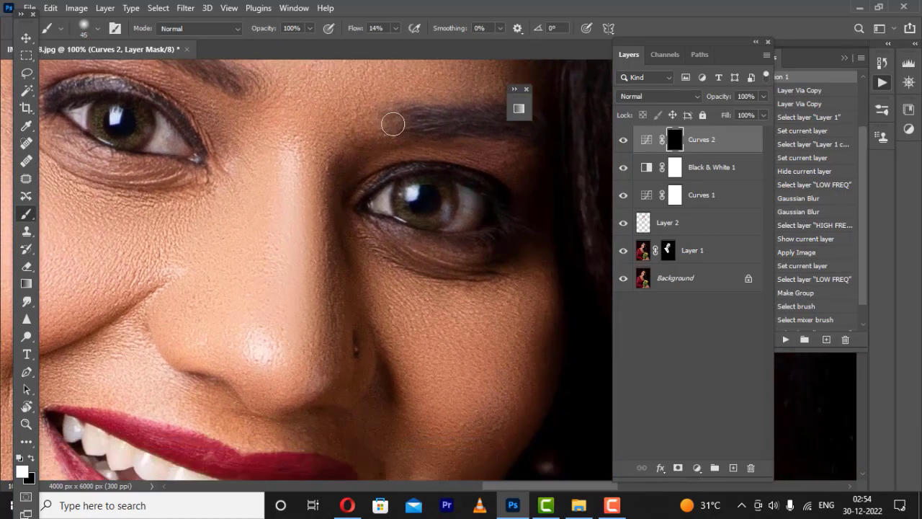
key(bracketleft)
mouse_move(482, 114)
mouse_down()
mouse_move(494, 125)
mouse_move(425, 125)
mouse_move(531, 126)
mouse_move(432, 120)
mouse_up()
drag(329, 137, 541, 255)
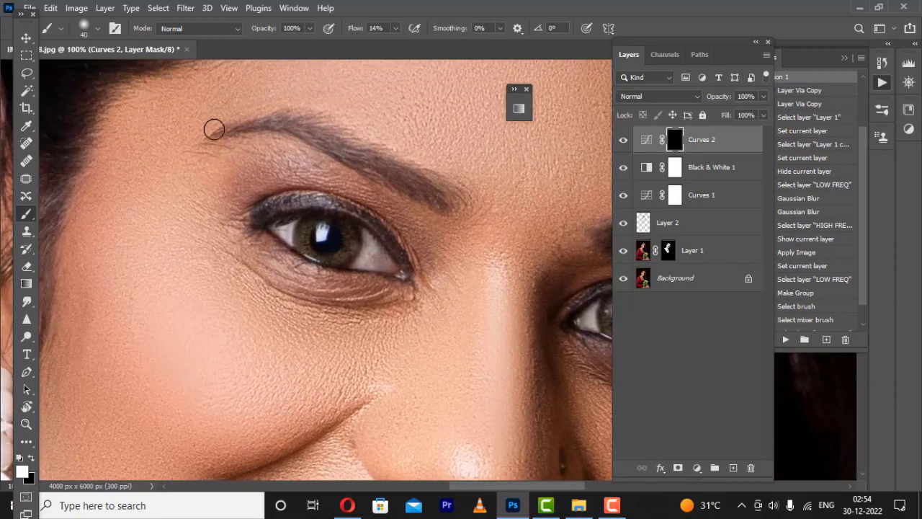
key(bracketright)
mouse_move(239, 129)
mouse_down()
mouse_move(289, 122)
mouse_move(278, 123)
mouse_move(422, 190)
mouse_move(328, 137)
mouse_up()
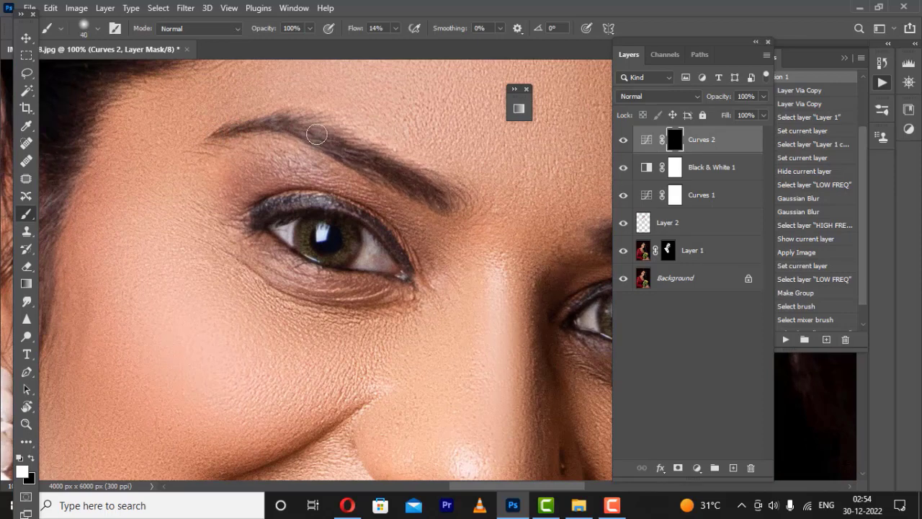
Darken the upper and lower lash lines of the eye nearer the visible ear on the Curves 2 mask, using 15 and 30 px brushes
key(bracketleft)
scroll(368, 213, down, 1)
key(bracketleft)
mouse_move(276, 172)
mouse_down()
mouse_move(330, 161)
mouse_move(386, 188)
mouse_move(394, 211)
mouse_up()
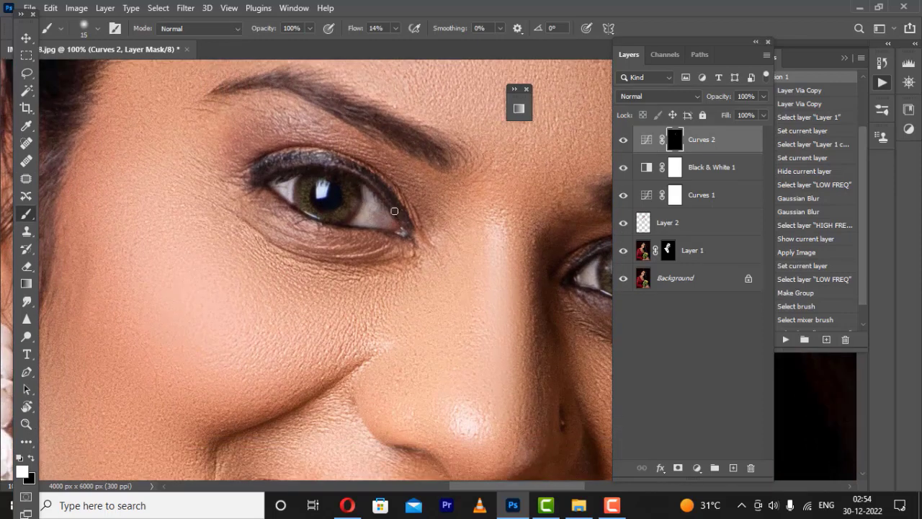
key(bracketright)
drag(290, 193, 321, 223)
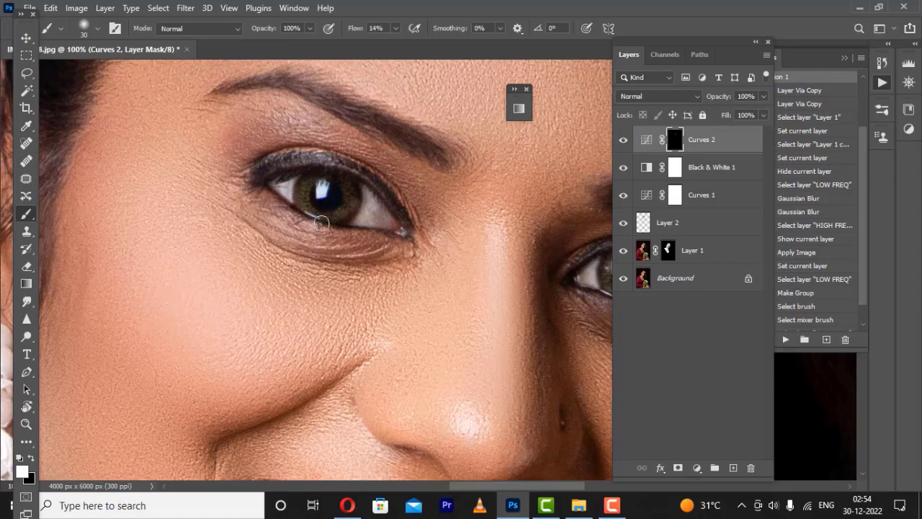
mouse_move(271, 200)
mouse_down()
mouse_move(312, 226)
mouse_move(404, 242)
mouse_up()
scroll(402, 242, down, 2)
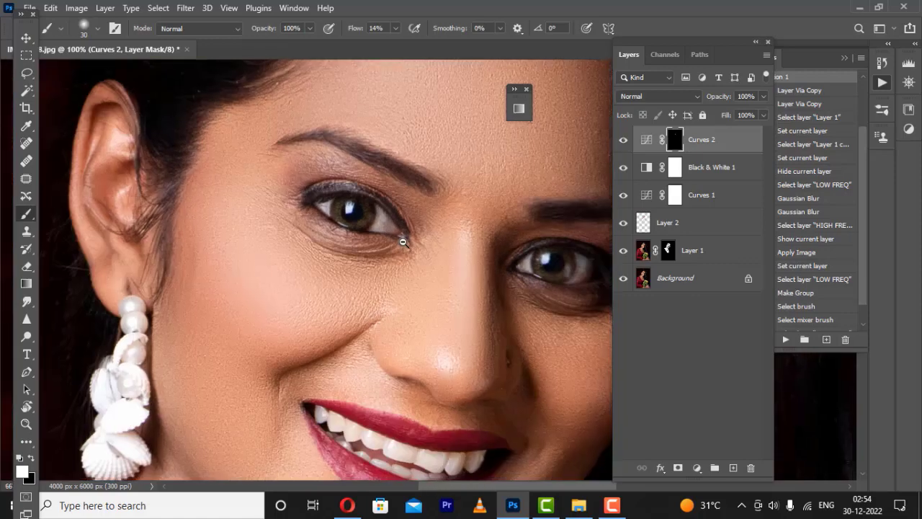
scroll(510, 239, down, 2)
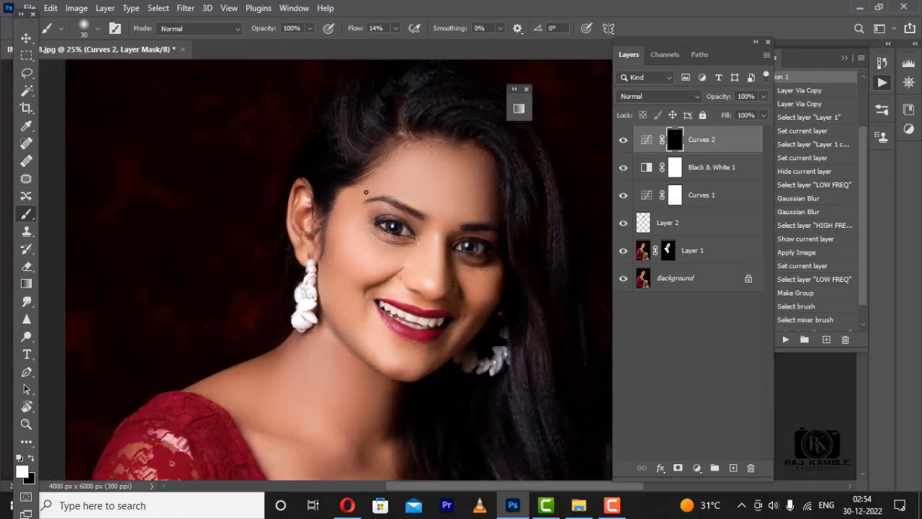
Darken the sideburn and temple hairline beside the visible ear on the Curves 2 mask with a 45 px brush
scroll(321, 223, up, 3)
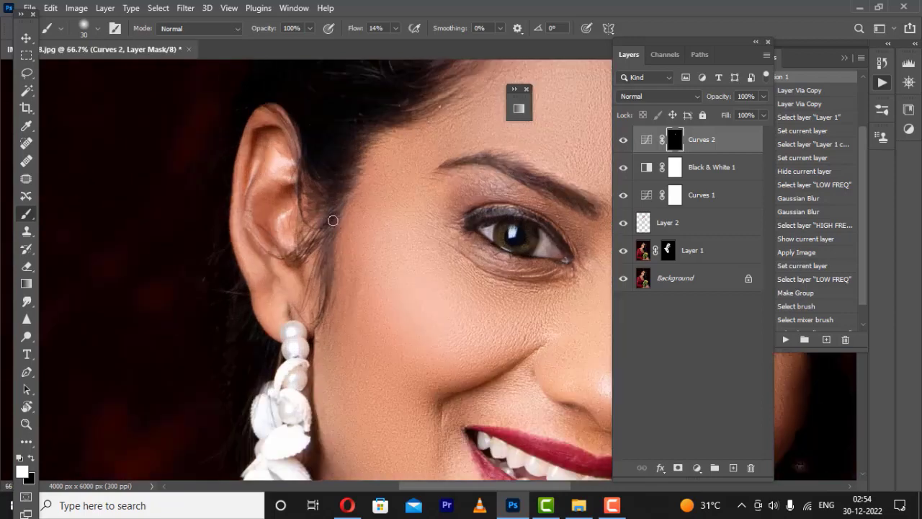
scroll(329, 249, down, 1)
key(bracketright)
key(bracketright)
key(bracketright)
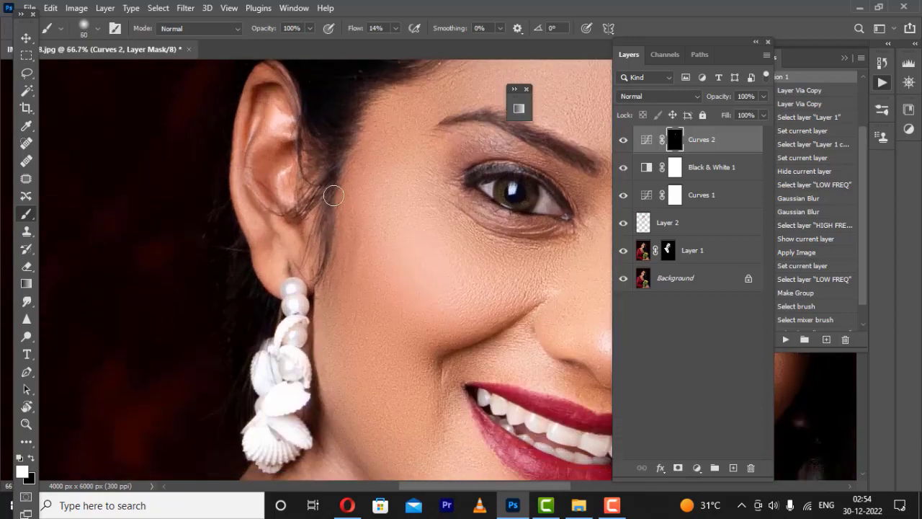
key(bracketleft)
key(bracketleft)
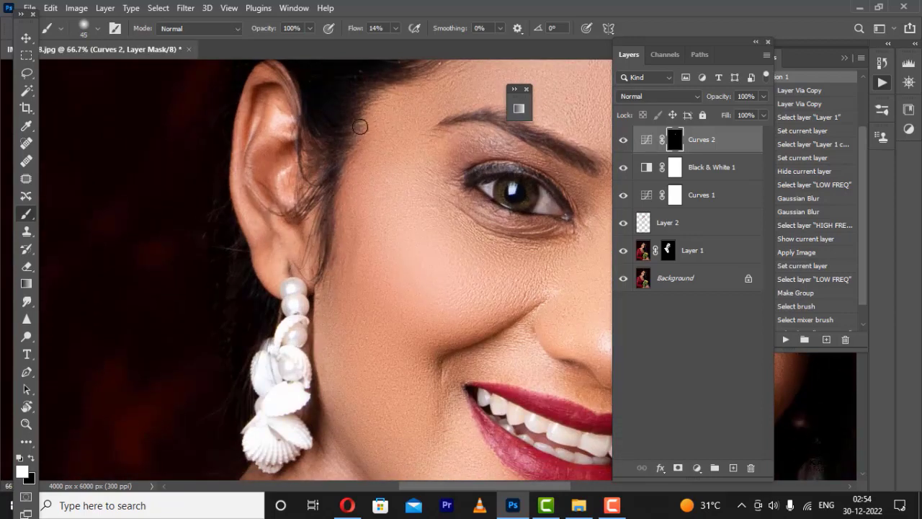
drag(328, 267, 151, 493)
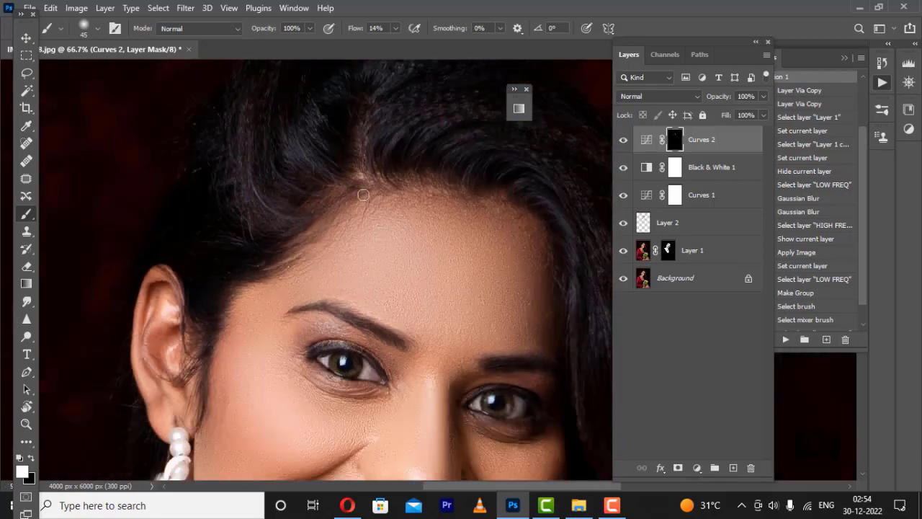
Paint along the forehead hairline on the Curves 2 mask with the brush flow at 11% and the size enlarged to 175 px
scroll(364, 198, down, 1)
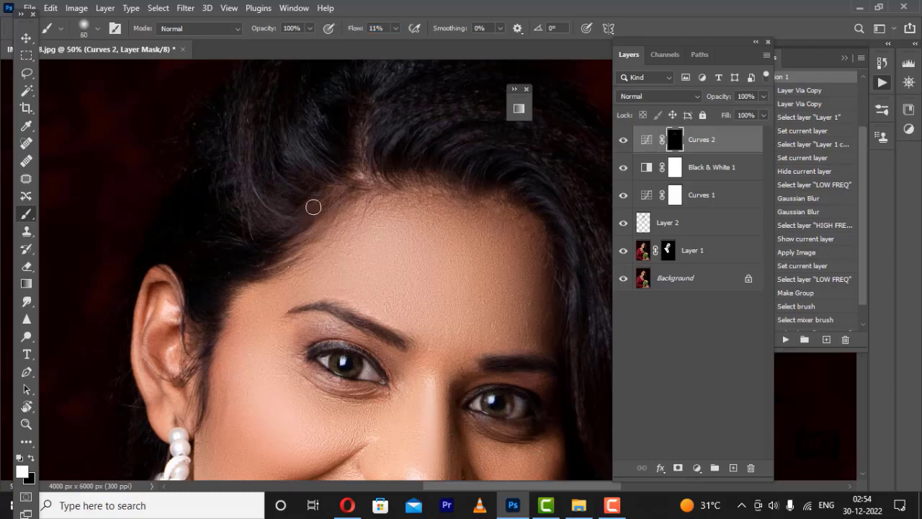
key(bracketright)
key(bracketright)
key(bracketright)
key(bracketright)
key(bracketright)
key(bracketright)
key(bracketright)
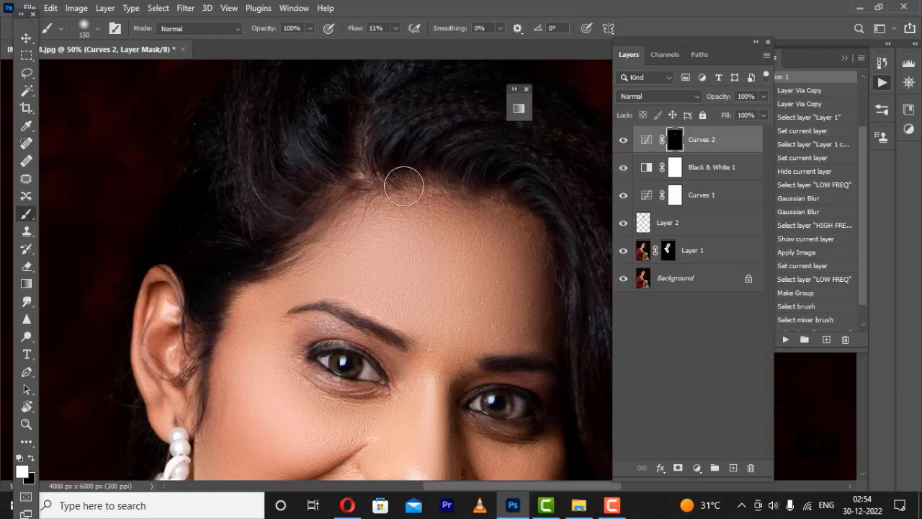
key(bracketright)
Contour the shaded jaw edge and side of the nose on the Curves 2 mask with the 175 px brush
drag(572, 302, 396, 187)
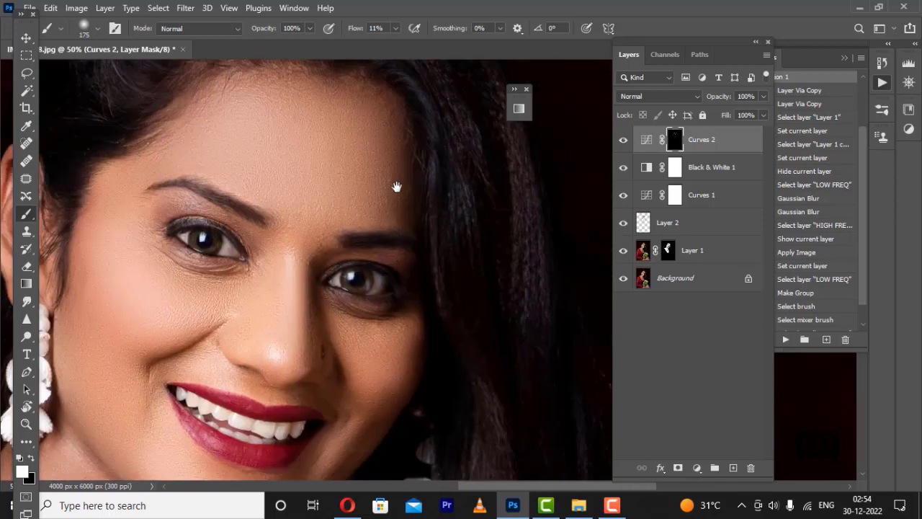
drag(382, 429, 385, 329)
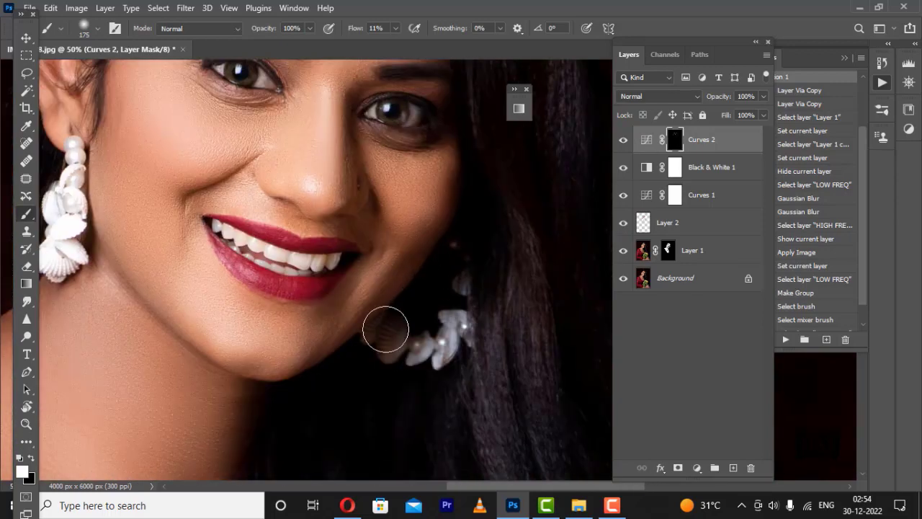
scroll(344, 364, down, 1)
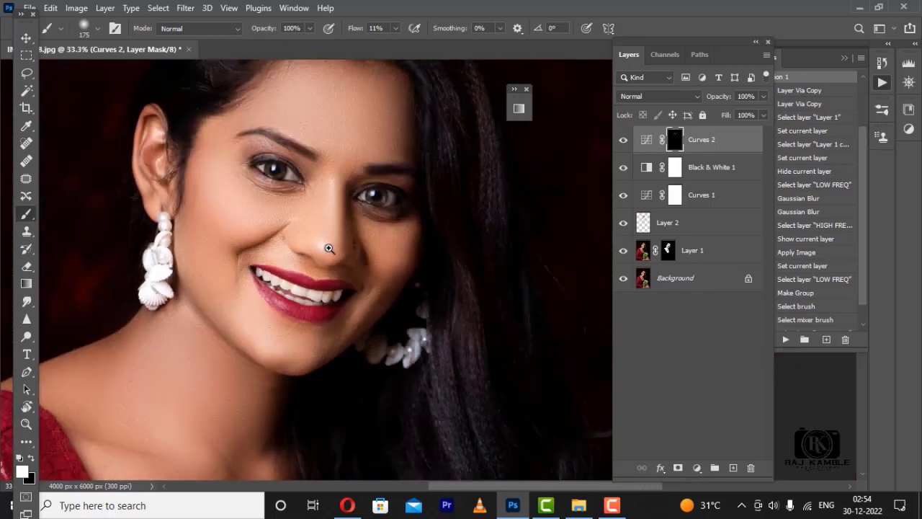
scroll(329, 248, up, 1)
scroll(365, 264, up, 1)
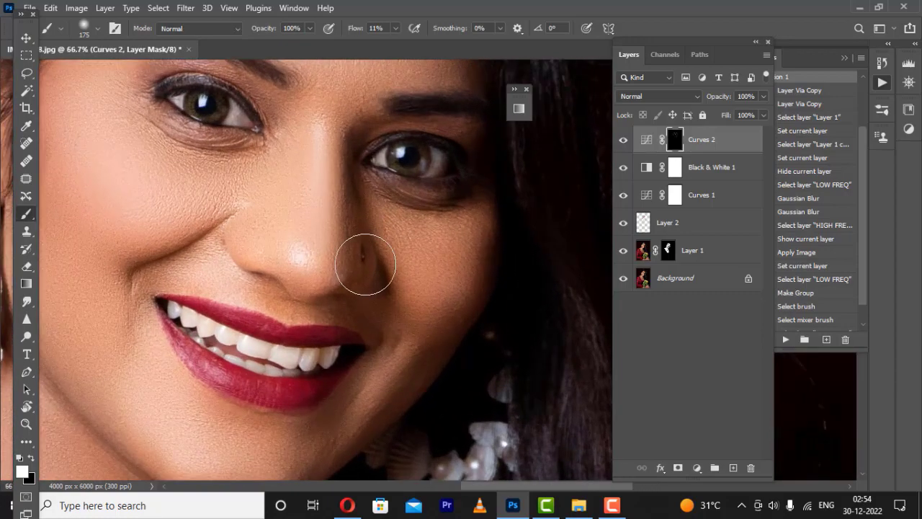
scroll(365, 264, down, 4)
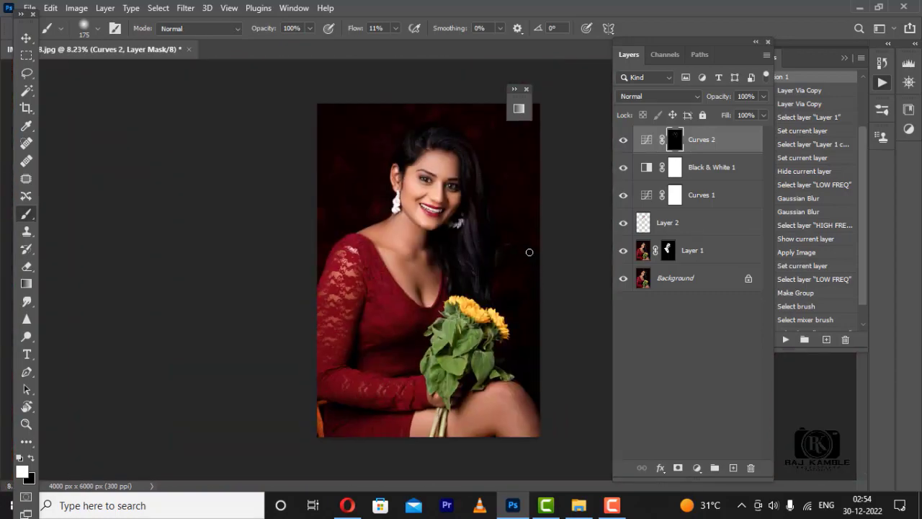
Add a Selective Color adjustment layer above Curves 2
scroll(548, 256, up, 1)
scroll(473, 198, up, 2)
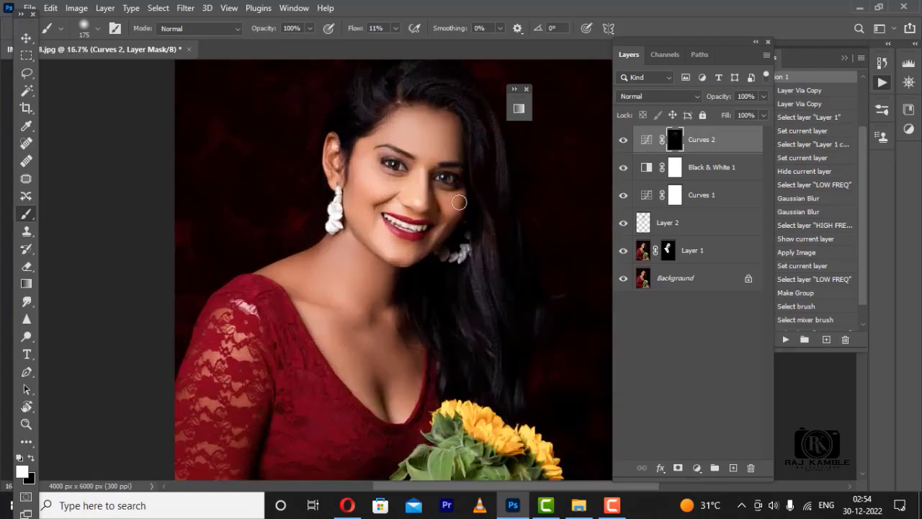
click(695, 469)
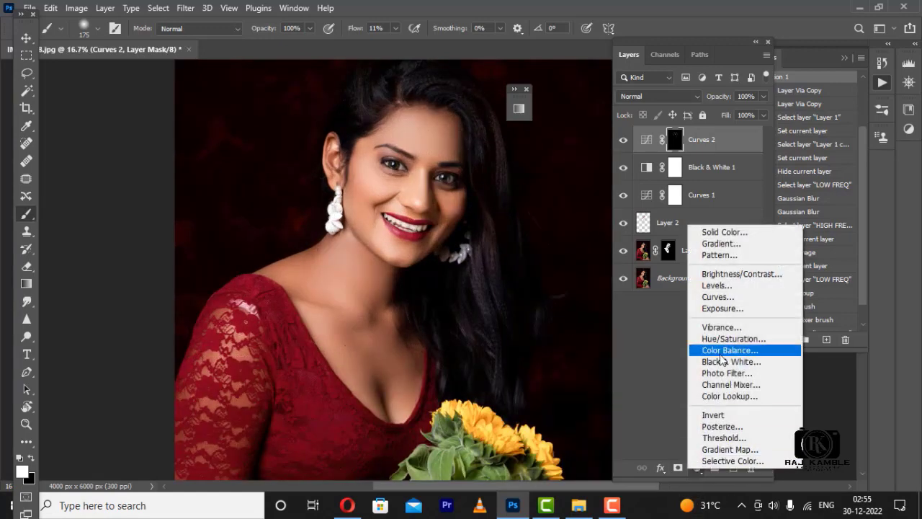
click(732, 461)
scroll(441, 188, up, 2)
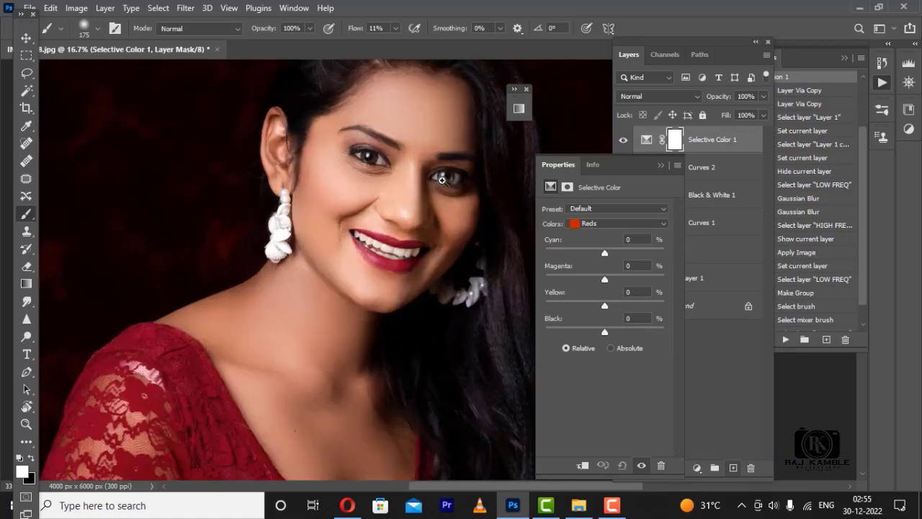
Set the Reds in the Selective Color adjustment to Cyan -11%, Magenta +2% and Yellow -5%
drag(604, 254, 590, 256)
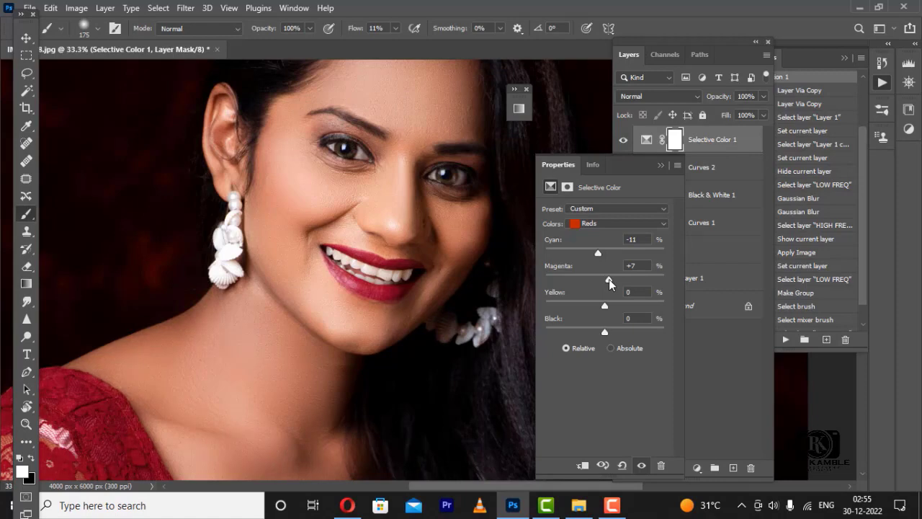
scroll(426, 243, down, 1)
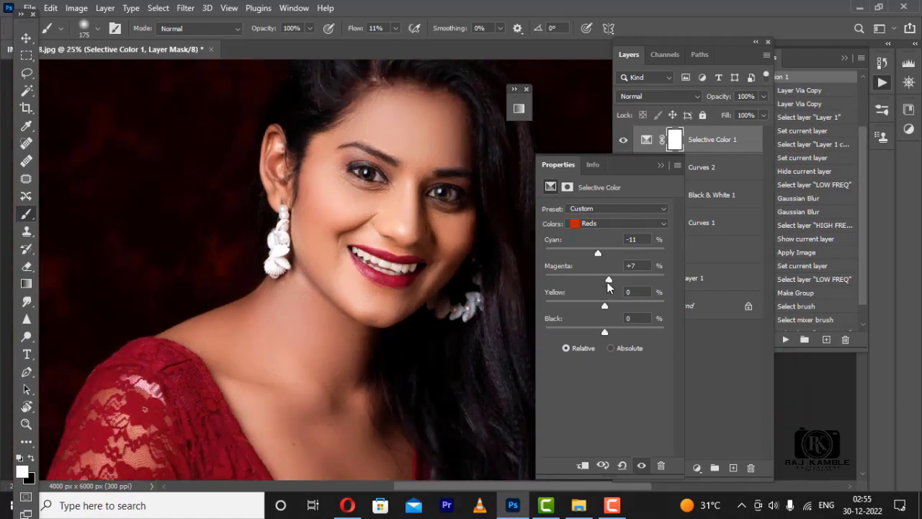
drag(609, 287, 607, 285)
scroll(358, 268, down, 4)
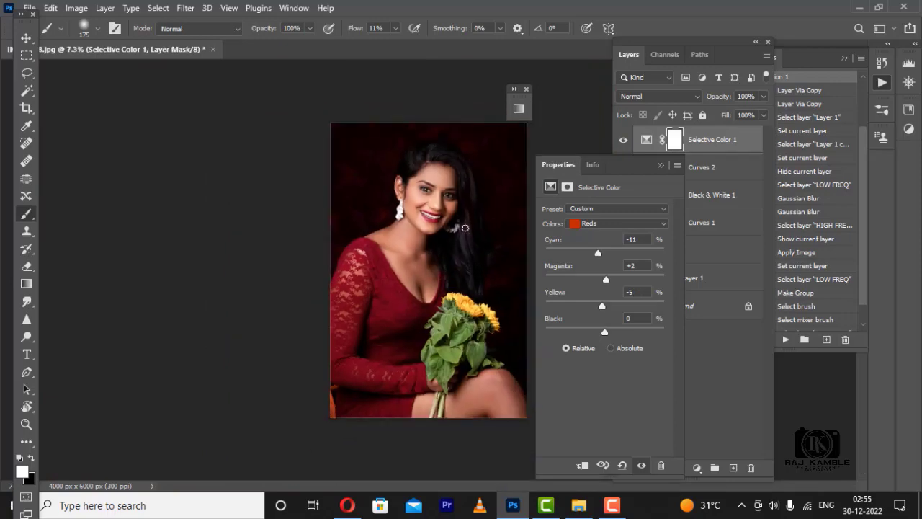
scroll(465, 228, up, 3)
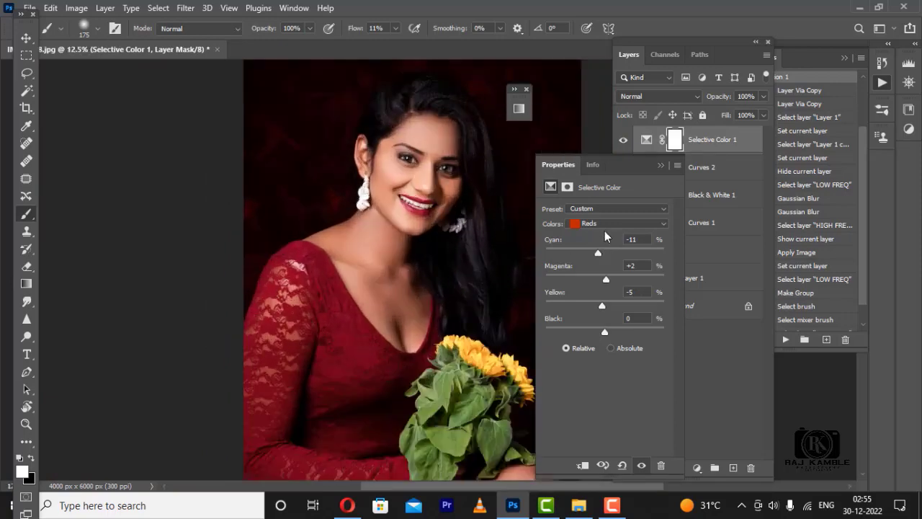
Set Black to -58% for the Whites in the Selective Color adjustment and collapse its properties
click(605, 224)
click(597, 303)
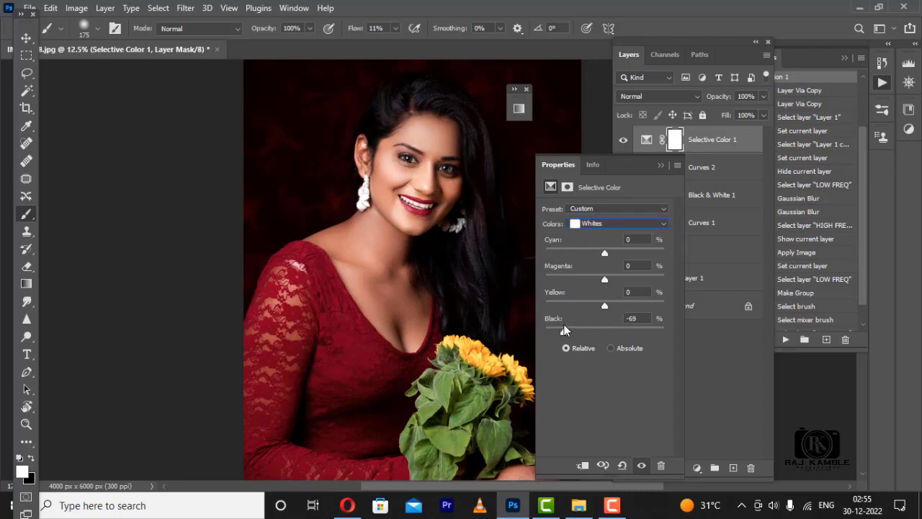
drag(571, 330, 573, 330)
ctrl+click(429, 171)
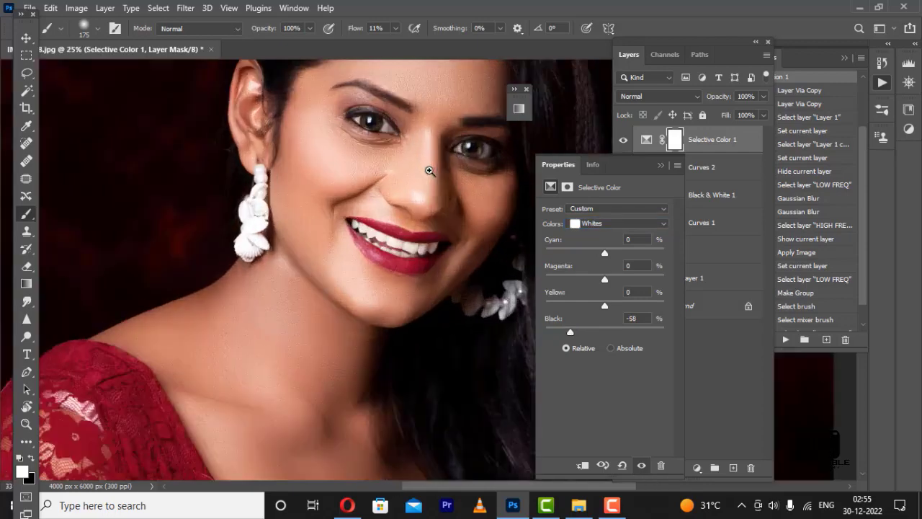
ctrl+click(429, 171)
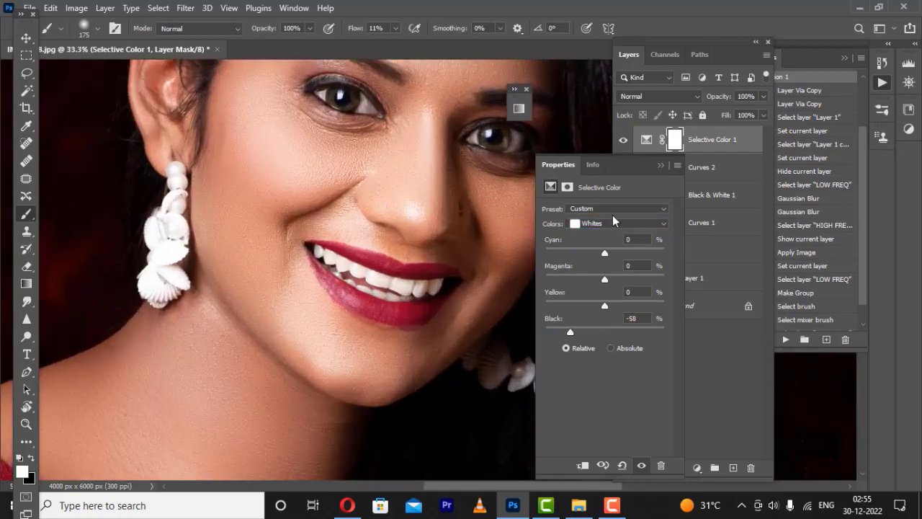
click(661, 166)
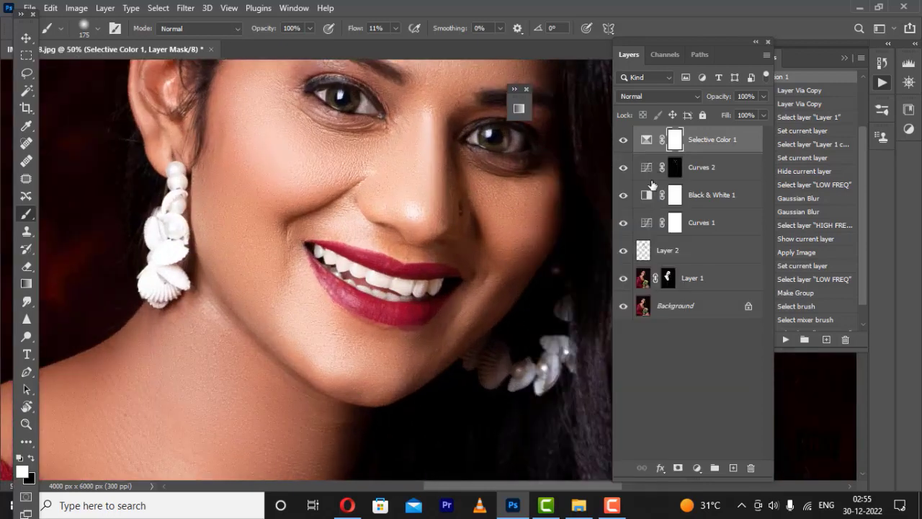
Compare the portrait with Selective Color 1 hidden and shown, and reduce that layer's opacity to 90%
click(624, 140)
click(624, 139)
click(623, 141)
click(624, 141)
click(625, 142)
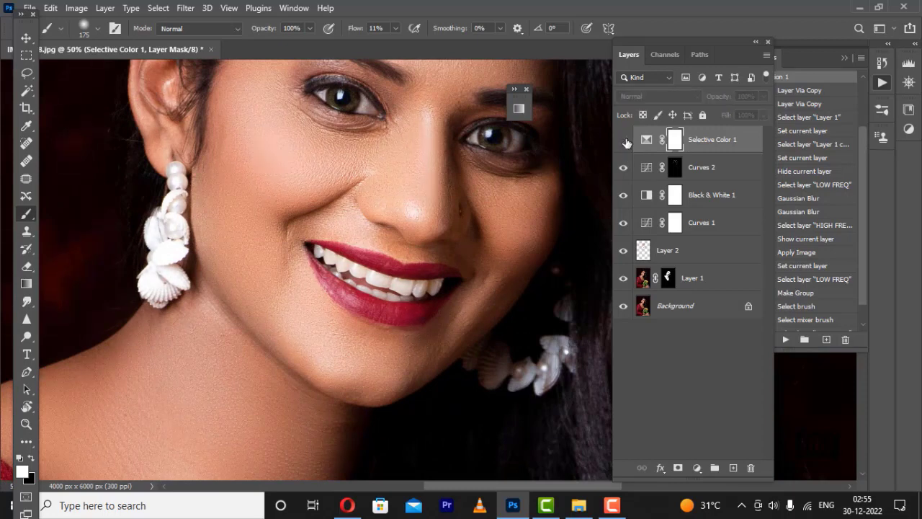
click(627, 143)
drag(718, 97, 711, 100)
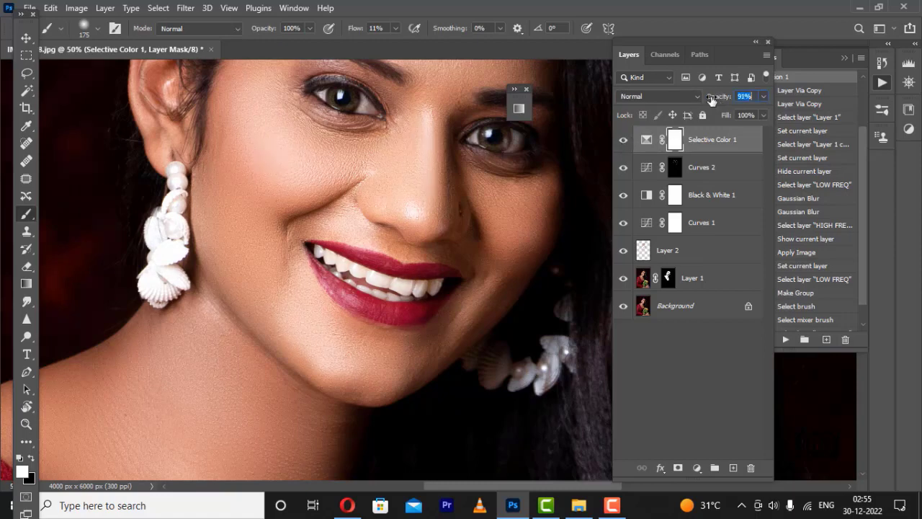
scroll(478, 209, down, 3)
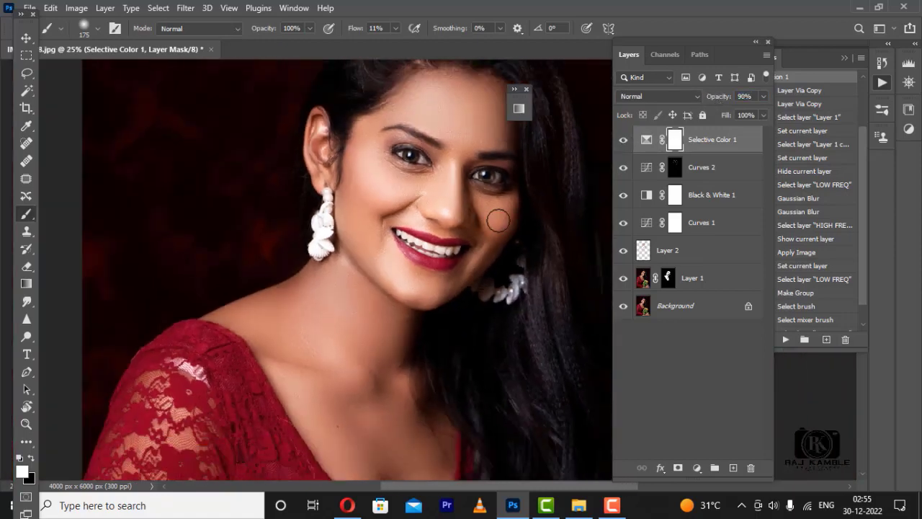
scroll(498, 221, down, 3)
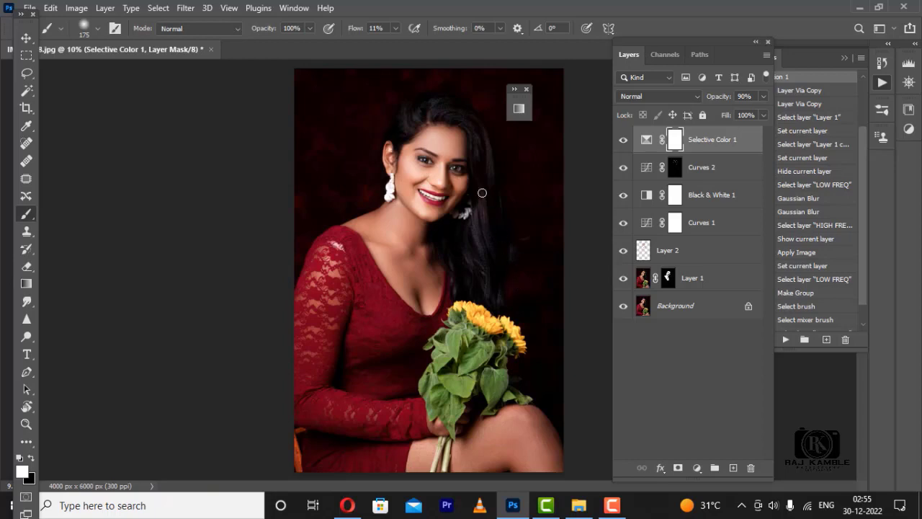
scroll(480, 189, up, 3)
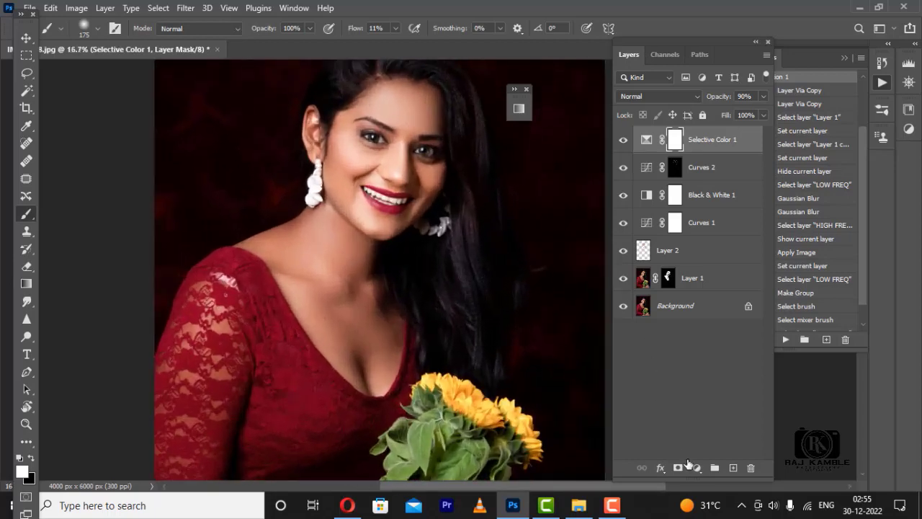
Try a Curves adjustment layer above Selective Color 1 with the Blue channel's black point raised and white point lowered
click(689, 464)
click(711, 293)
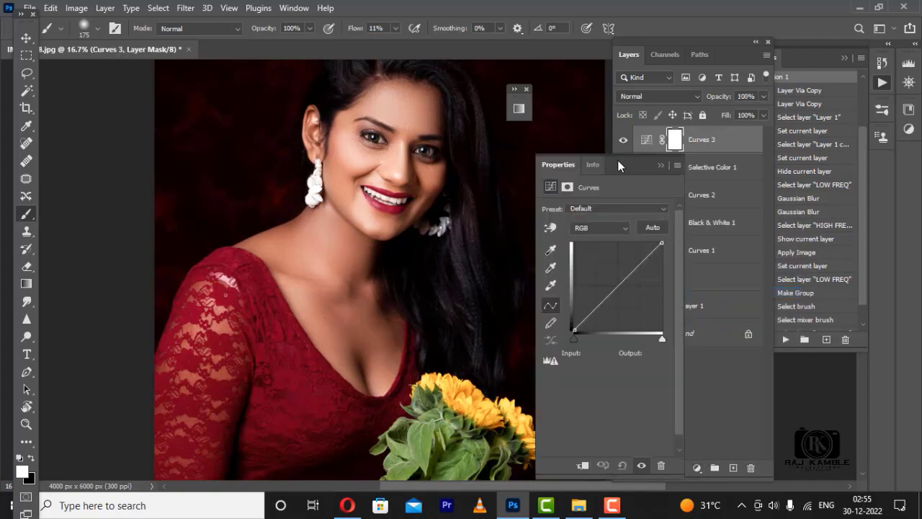
drag(618, 165, 761, 127)
click(742, 190)
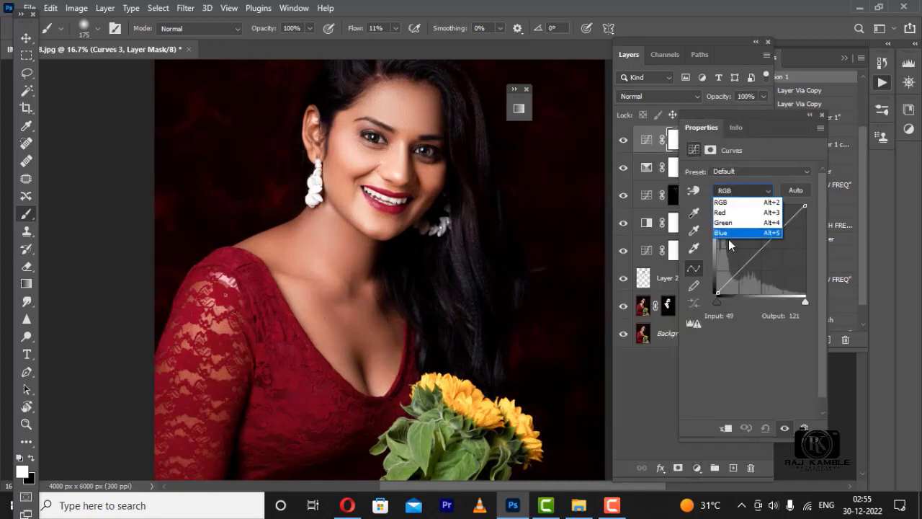
click(728, 232)
mouse_move(720, 295)
mouse_down()
mouse_move(719, 278)
mouse_move(719, 290)
mouse_up()
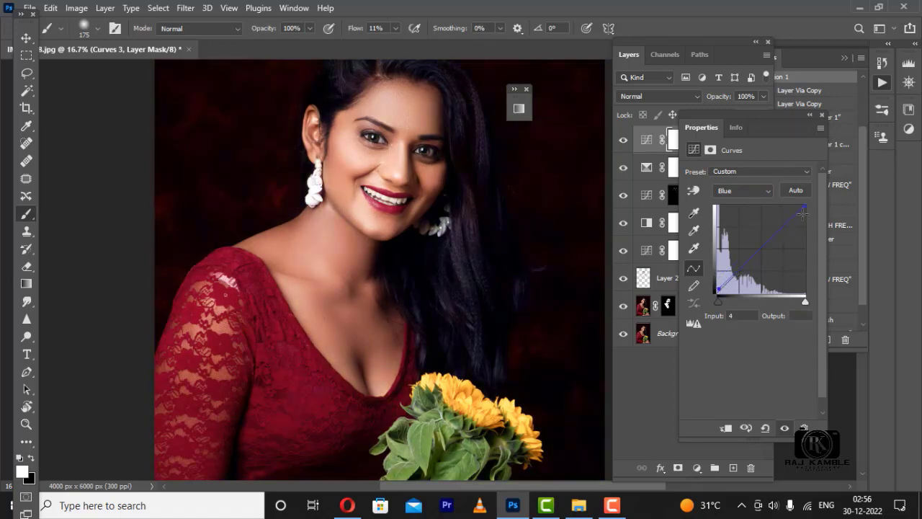
drag(804, 210, 802, 224)
scroll(541, 241, down, 2)
scroll(516, 241, down, 1)
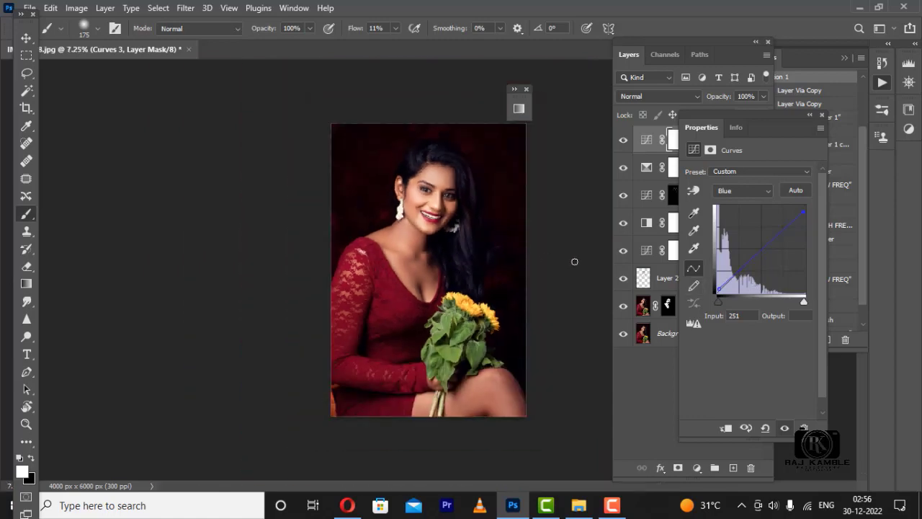
Review the blue-toned portrait up close and delete the Curves 3 adjustment layer
key(ctrl+2)
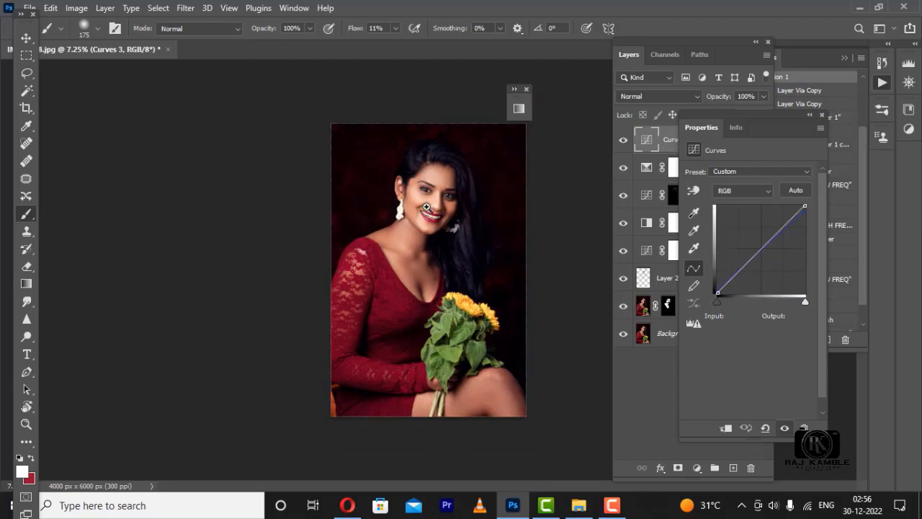
scroll(436, 214, up, 3)
scroll(460, 198, up, 3)
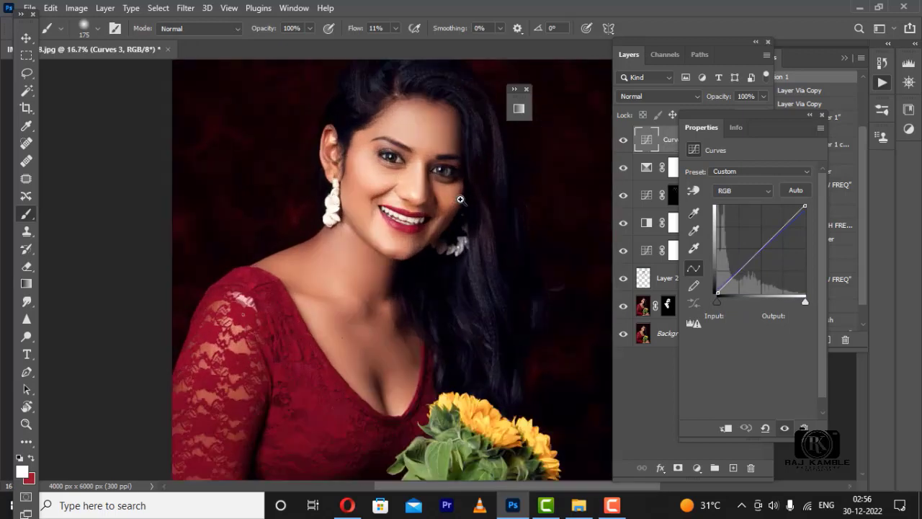
click(811, 116)
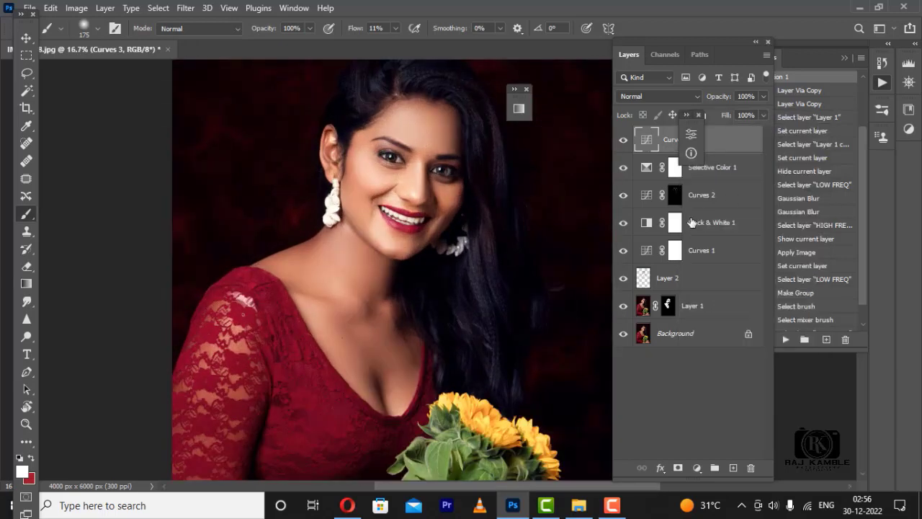
click(670, 139)
scroll(480, 183, up, 2)
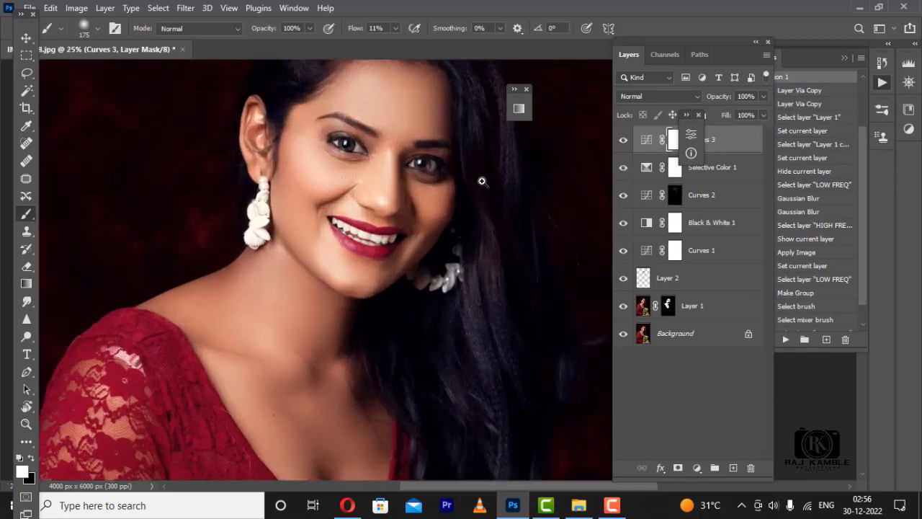
key(Delete)
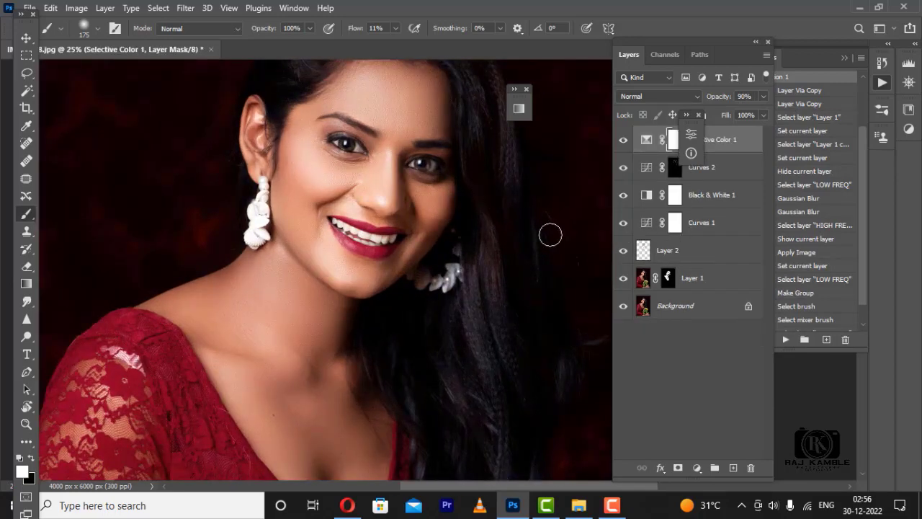
Add a Brightness/Contrast adjustment layer at the top of the stack and fine-tune its contrast and brightness slightly
drag(494, 198, 487, 205)
scroll(401, 171, up, 2)
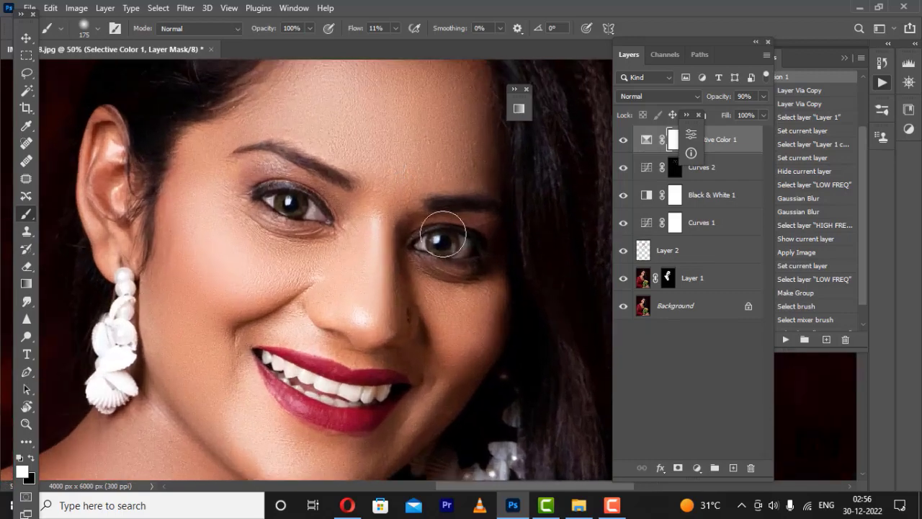
click(696, 460)
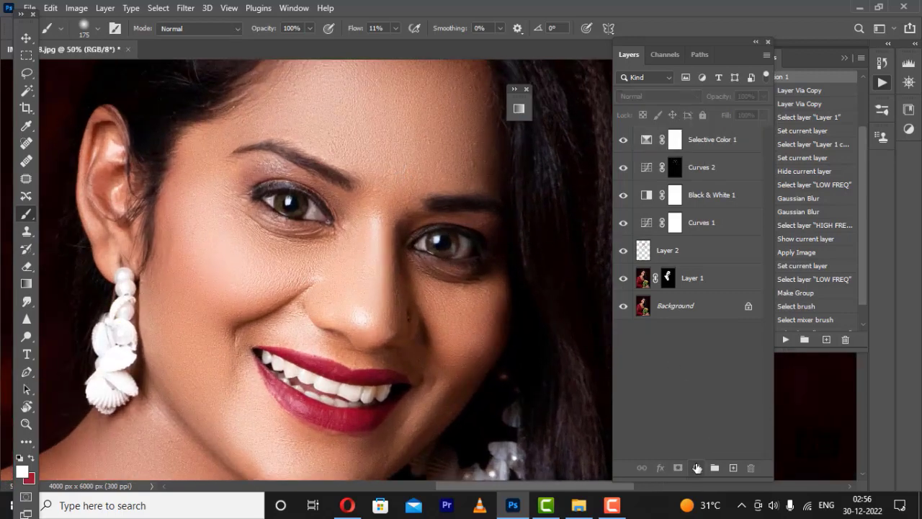
click(697, 468)
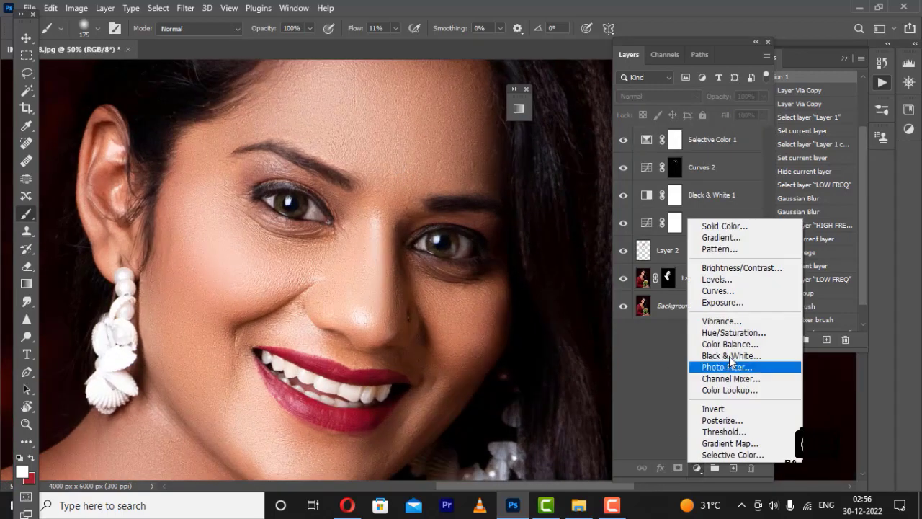
click(721, 267)
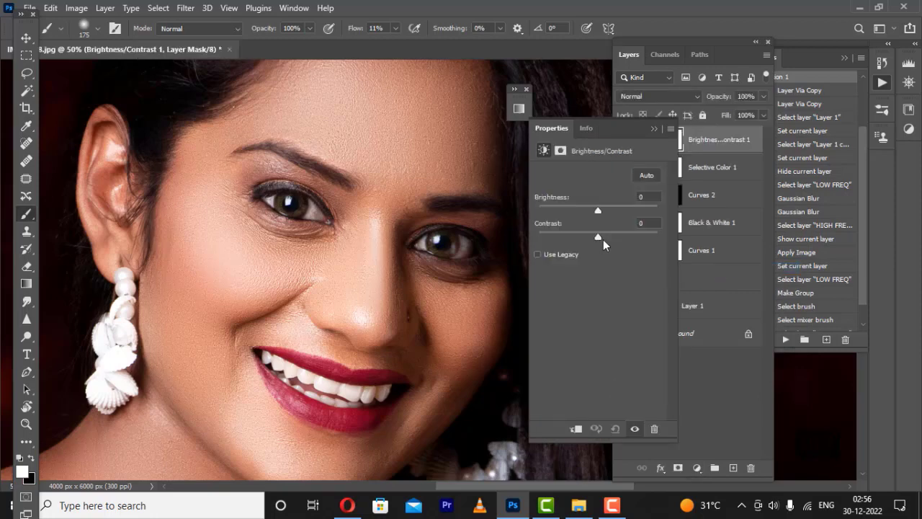
drag(603, 238, 596, 238)
drag(598, 239, 600, 239)
click(650, 204)
key(Up)
scroll(401, 206, down, 2)
click(654, 129)
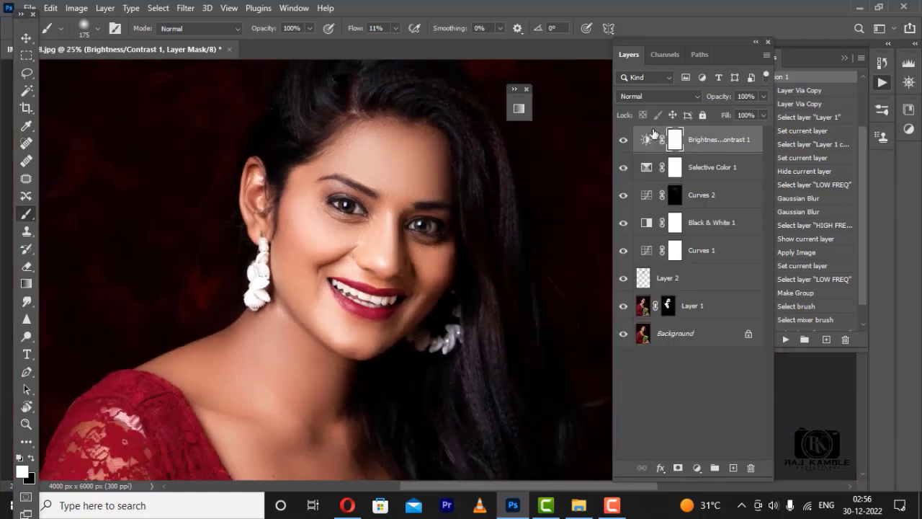
Add a Curves adjustment layer above Brightness/Contrast and lift the RGB curve slightly to brighten the portrait
scroll(480, 335, down, 3)
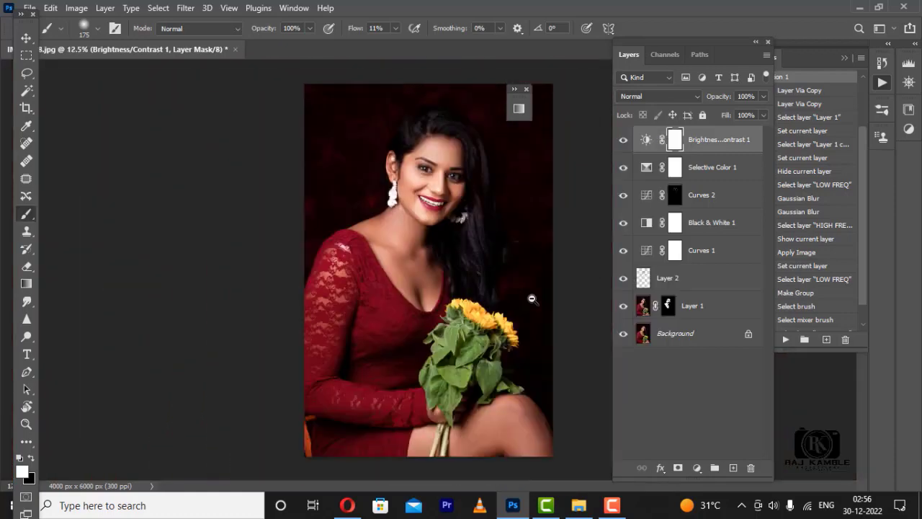
scroll(531, 298, down, 1)
click(694, 467)
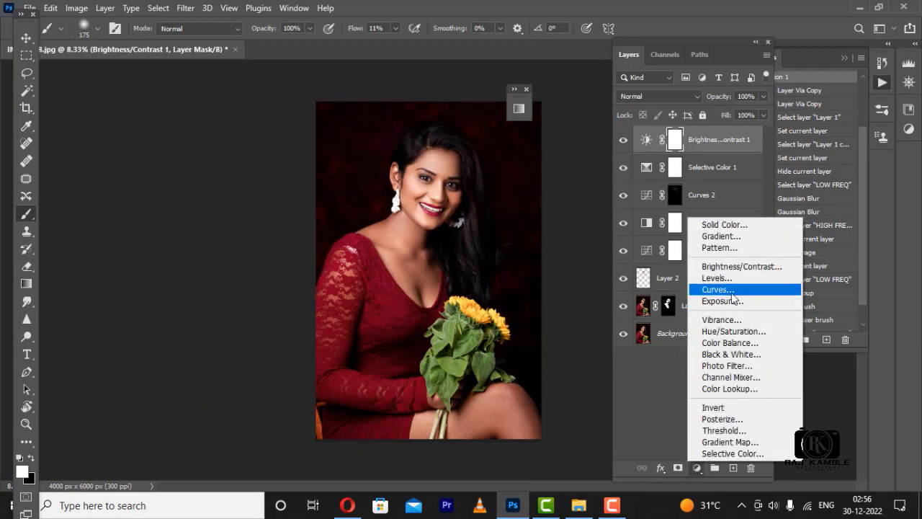
click(727, 291)
drag(628, 234, 626, 232)
double_click(651, 129)
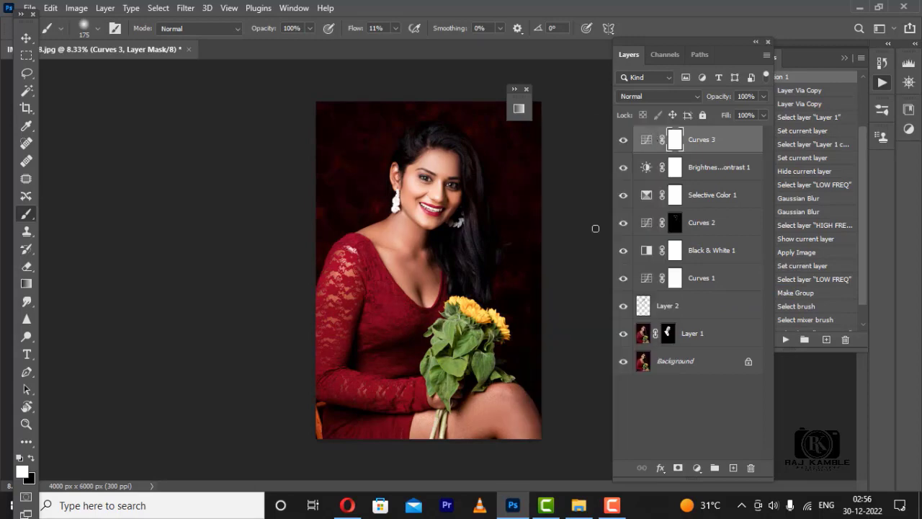
Reduce the opacity of the Curves 3 layer to 54%
scroll(461, 173, up, 3)
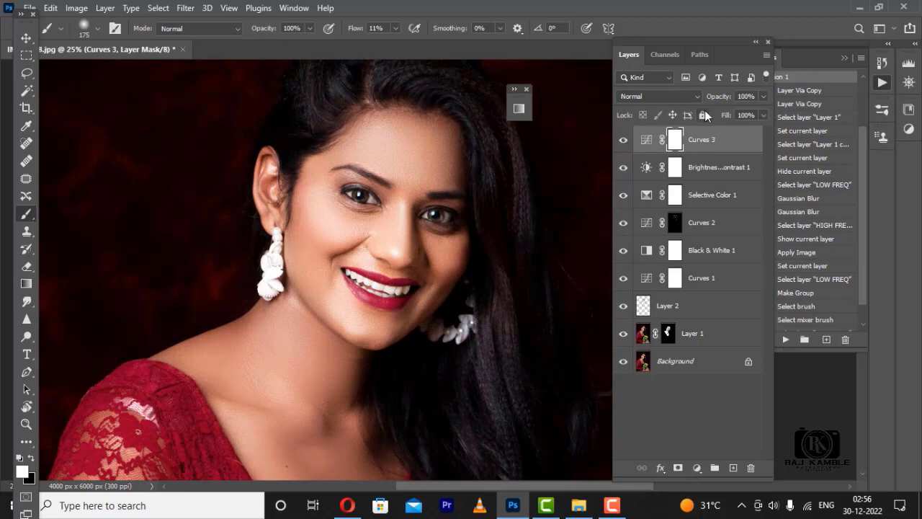
drag(714, 100, 711, 96)
scroll(527, 169, down, 1)
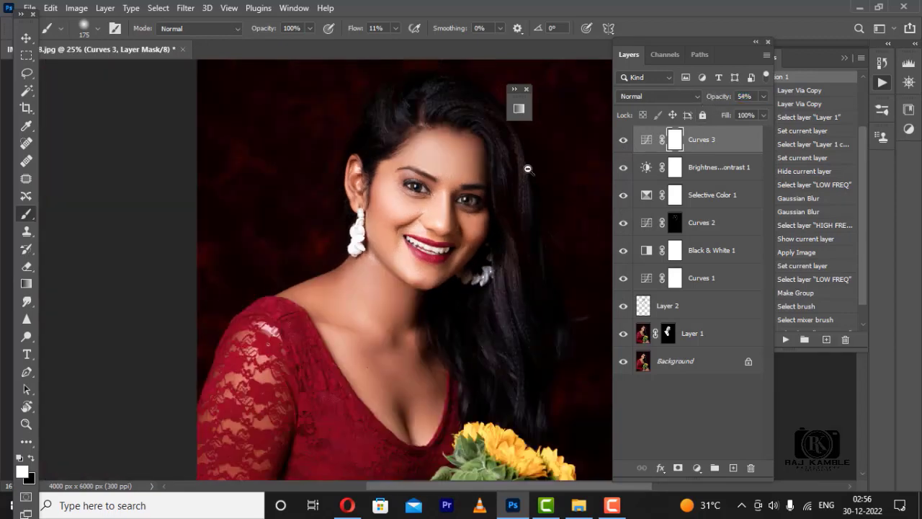
Flatten the whole layer stack into a single Background layer
scroll(529, 180, down, 3)
click(106, 8)
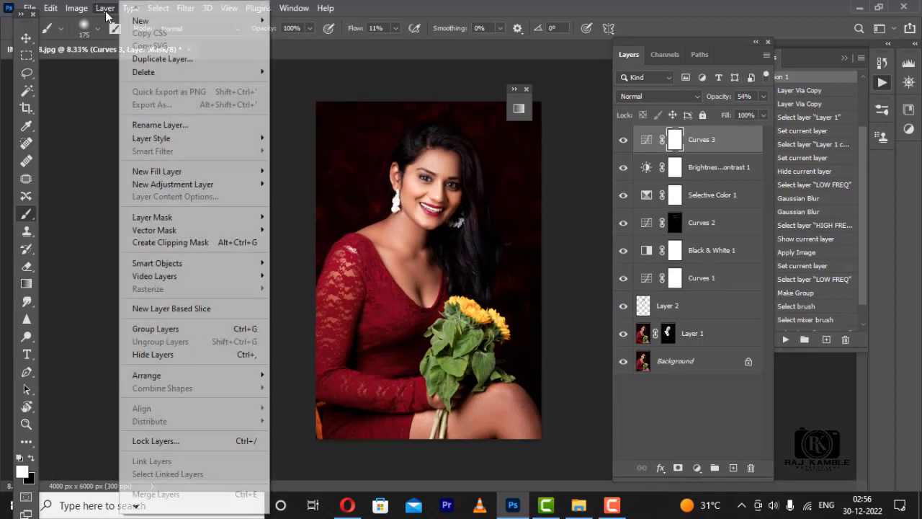
click(154, 494)
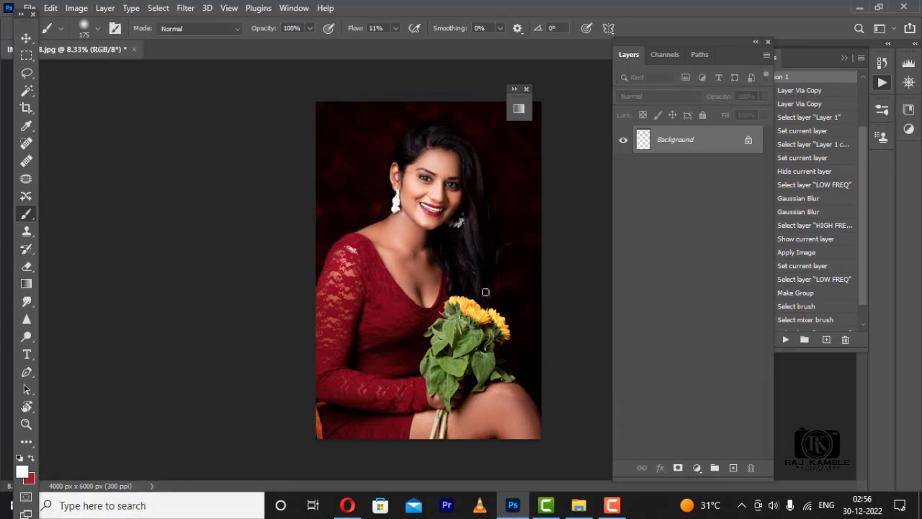
scroll(477, 285, up, 1)
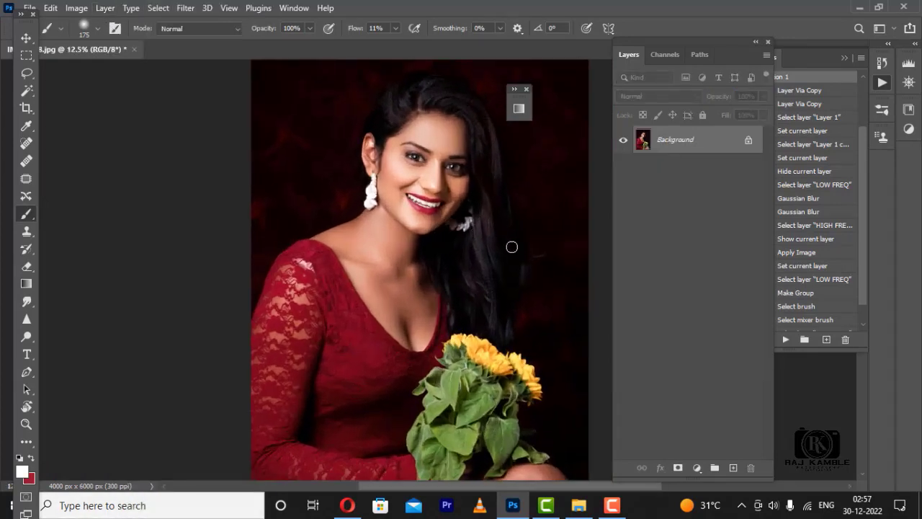
Duplicate the flattened Background layer onto a new layer above it
key(ctrl+j)
scroll(441, 206, up, 1)
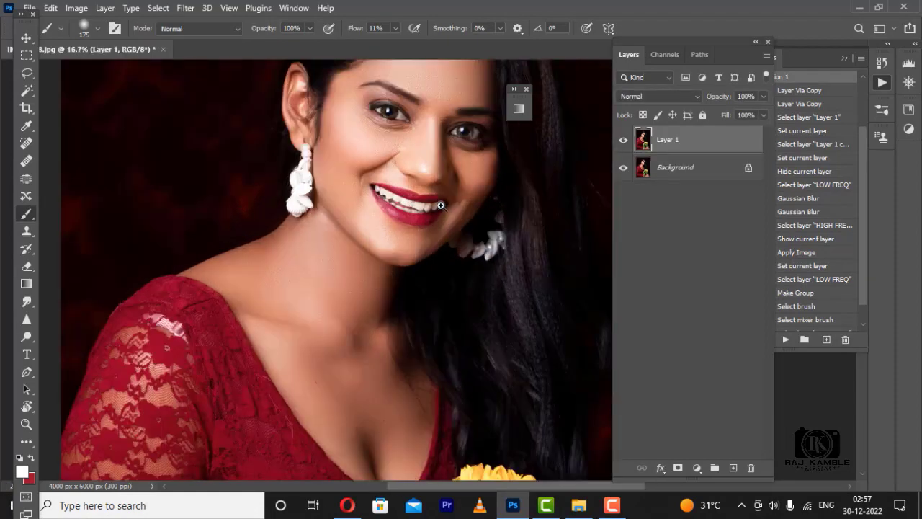
scroll(441, 206, up, 1)
scroll(389, 122, up, 2)
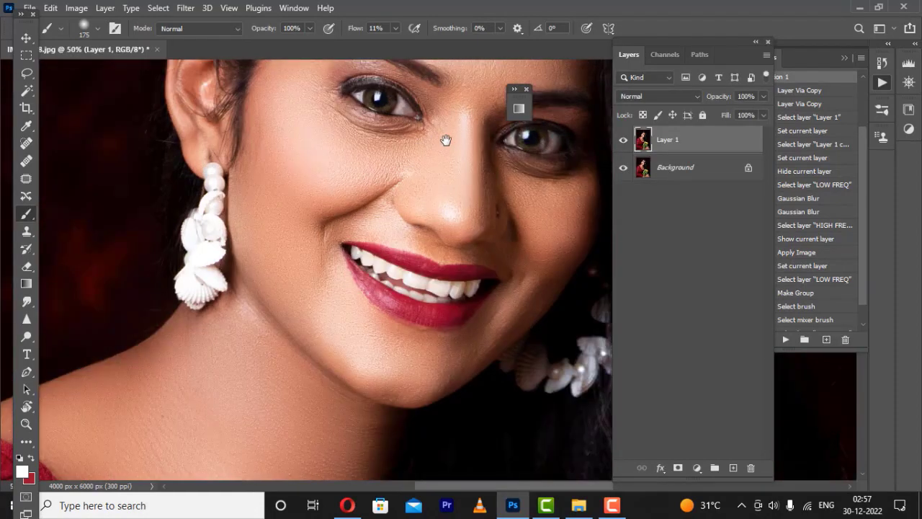
drag(446, 140, 364, 268)
scroll(364, 268, down, 6)
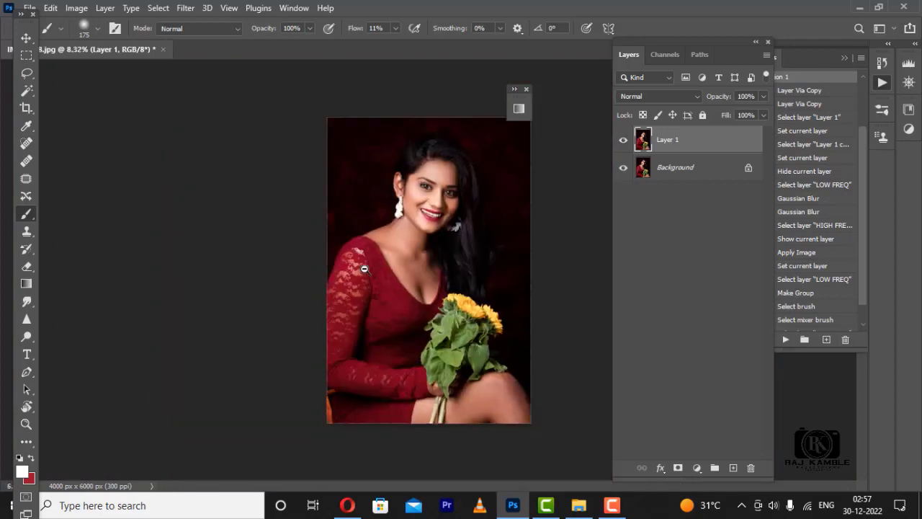
scroll(425, 221, up, 1)
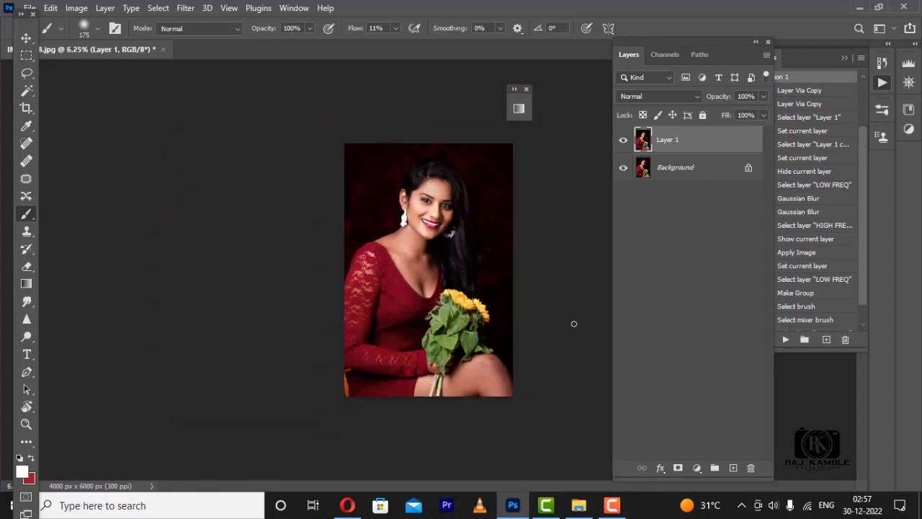
Add a Photo Filter adjustment layer above the duplicated portrait layer and set its custom filter color to pale blue #97bbc2
click(697, 468)
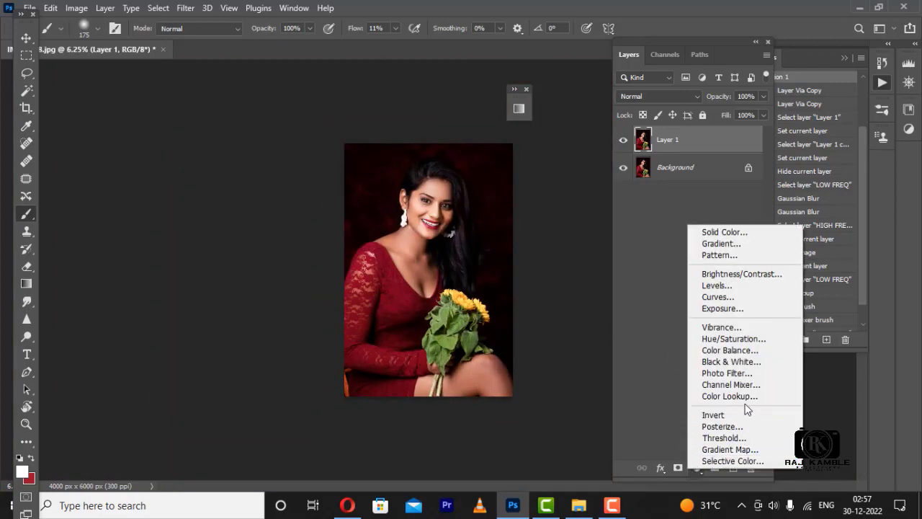
click(727, 373)
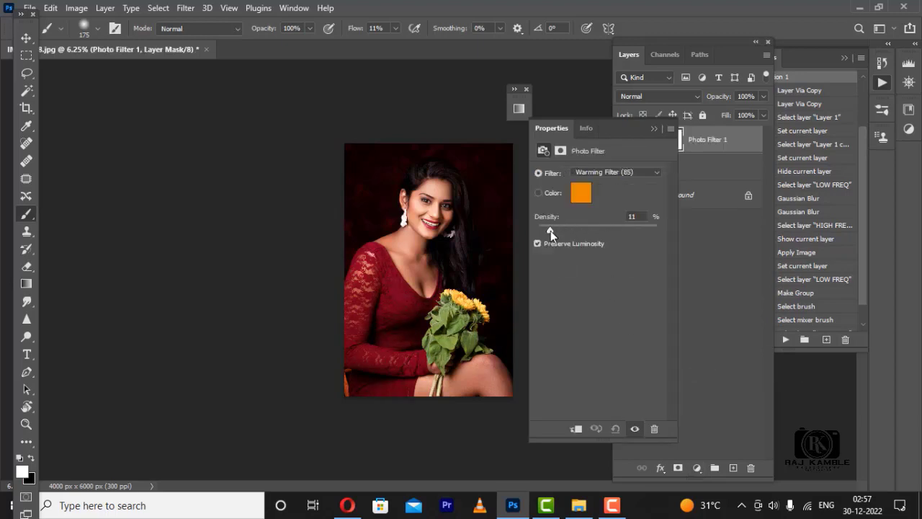
click(580, 192)
click(574, 306)
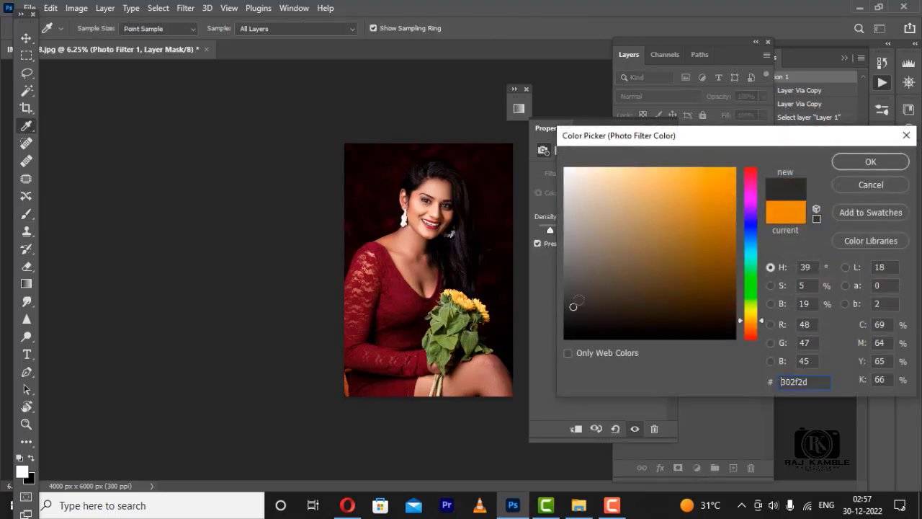
click(565, 246)
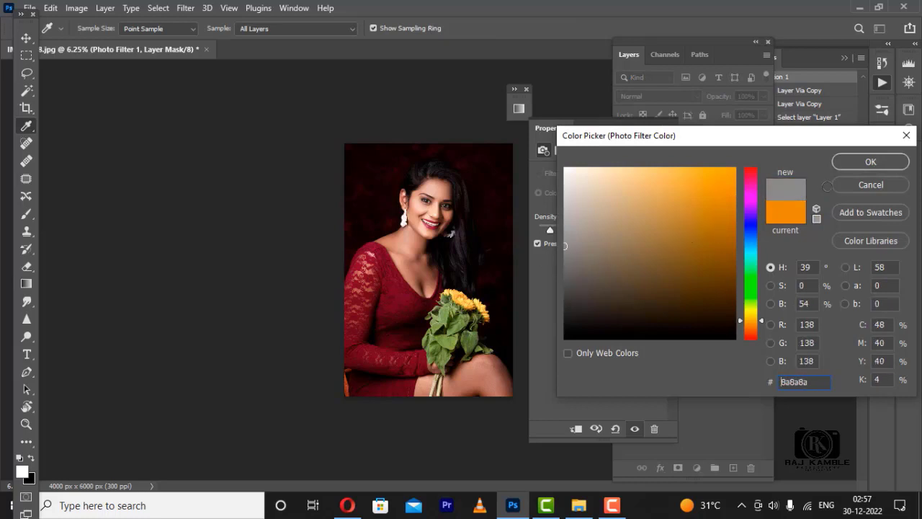
click(720, 267)
click(748, 249)
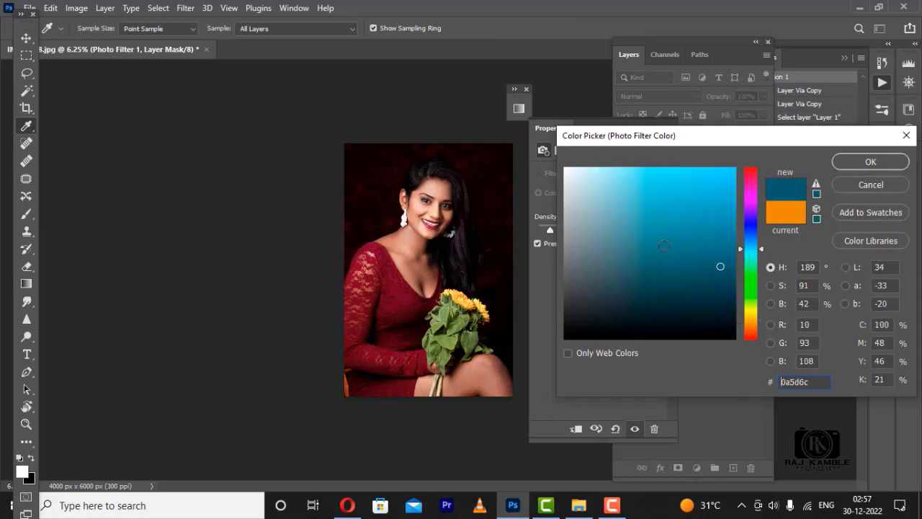
mouse_move(601, 209)
mouse_down()
mouse_move(586, 237)
mouse_move(601, 206)
mouse_up()
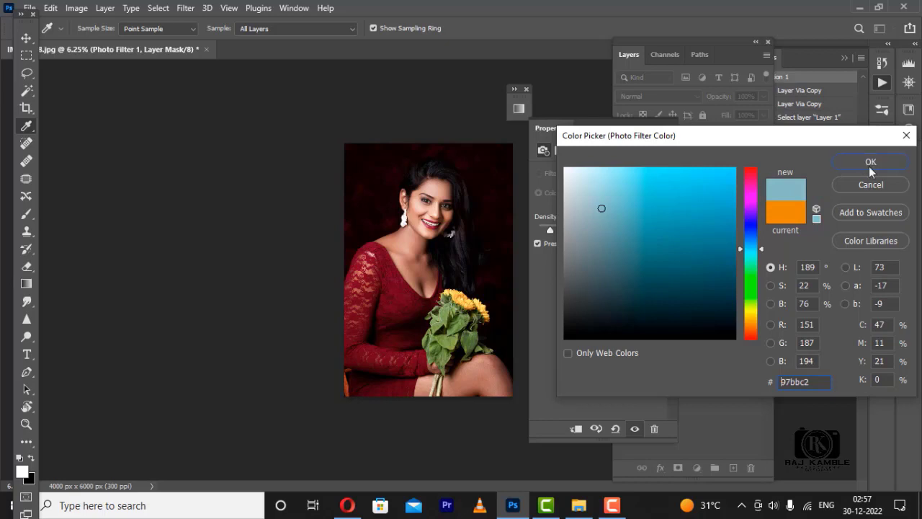
click(870, 161)
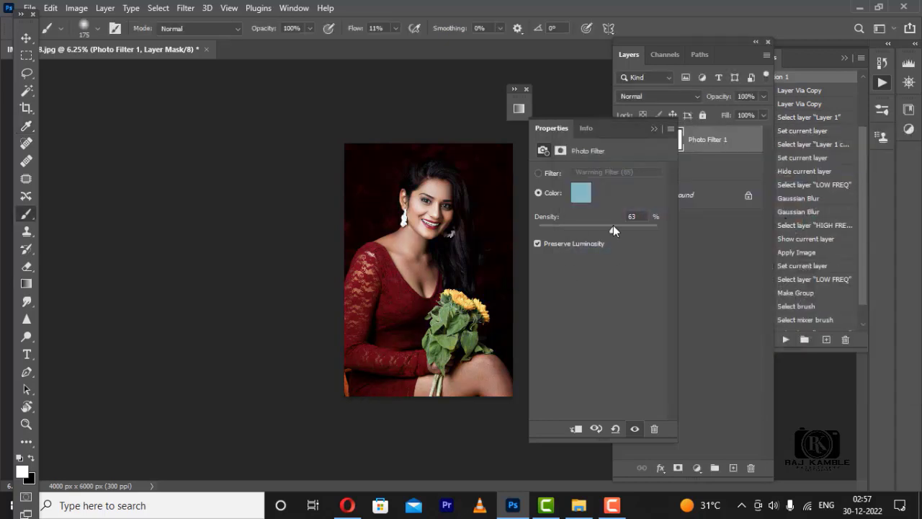
Set the Photo Filter's density to 11%, keeping Preserve Luminosity enabled, and close its settings
mouse_move(558, 235)
mouse_down()
mouse_move(517, 241)
mouse_move(568, 240)
mouse_up()
ctrl+click(447, 189)
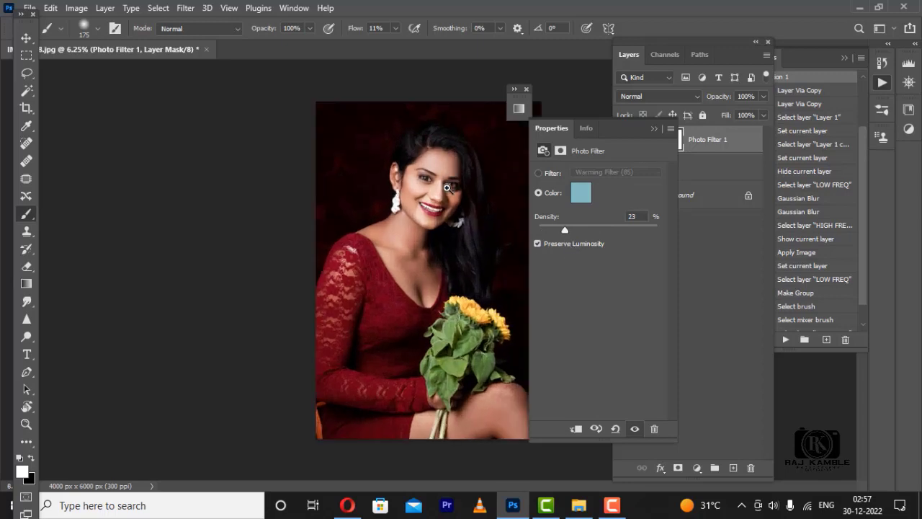
drag(448, 162, 451, 165)
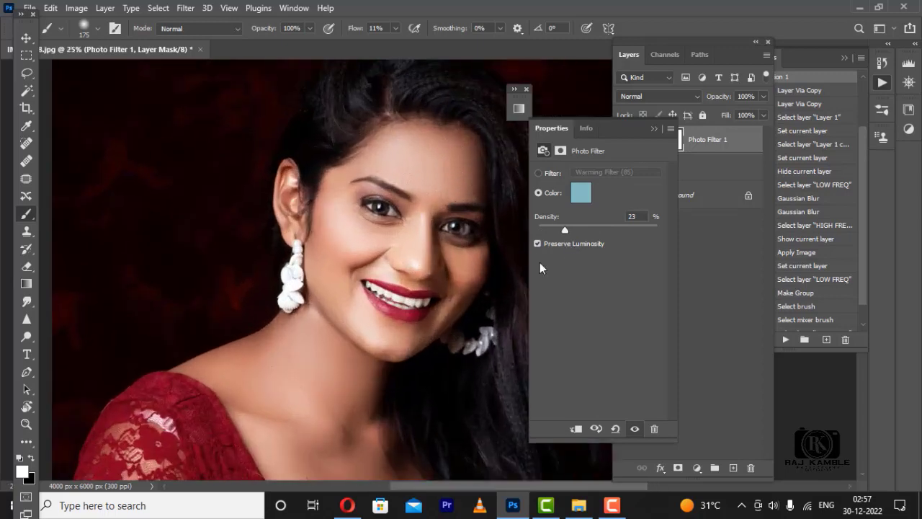
drag(583, 228, 555, 232)
scroll(447, 256, down, 3)
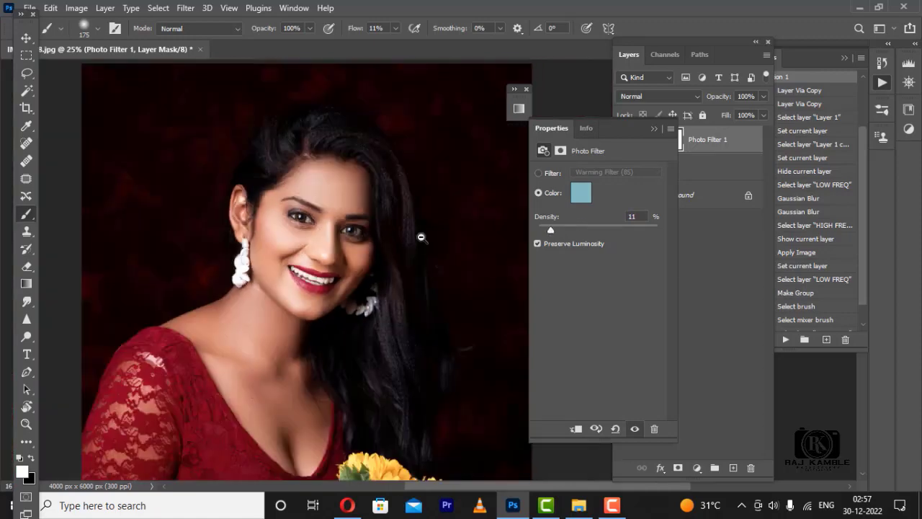
click(654, 129)
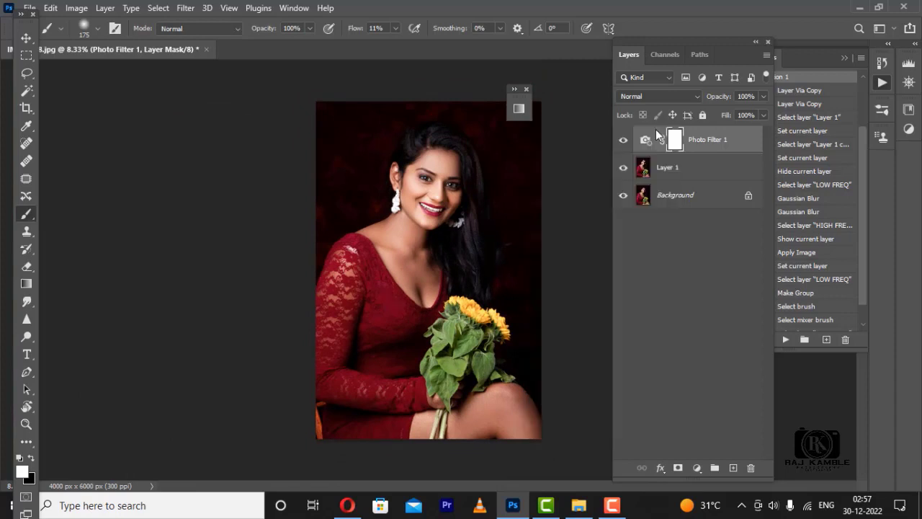
Open the choice of fill and adjustment layers for adding another one above the Photo Filter layer
scroll(521, 192, up, 1)
click(698, 468)
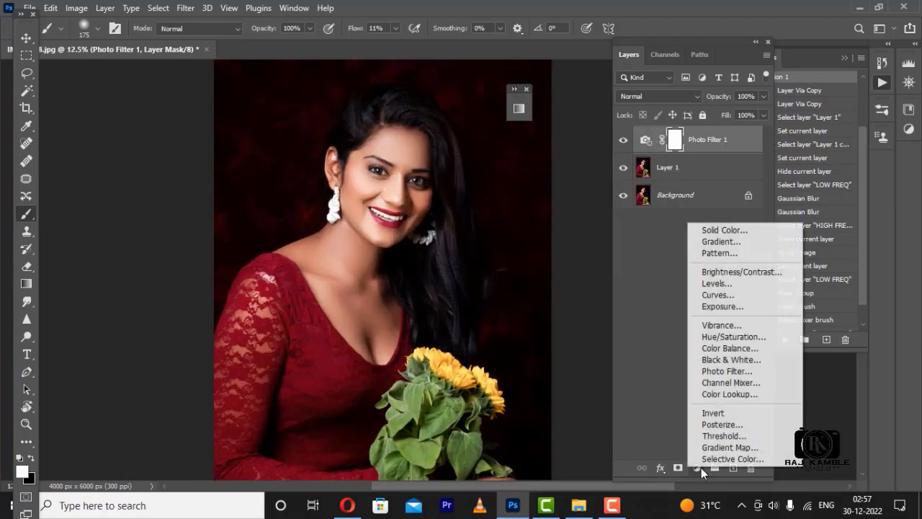